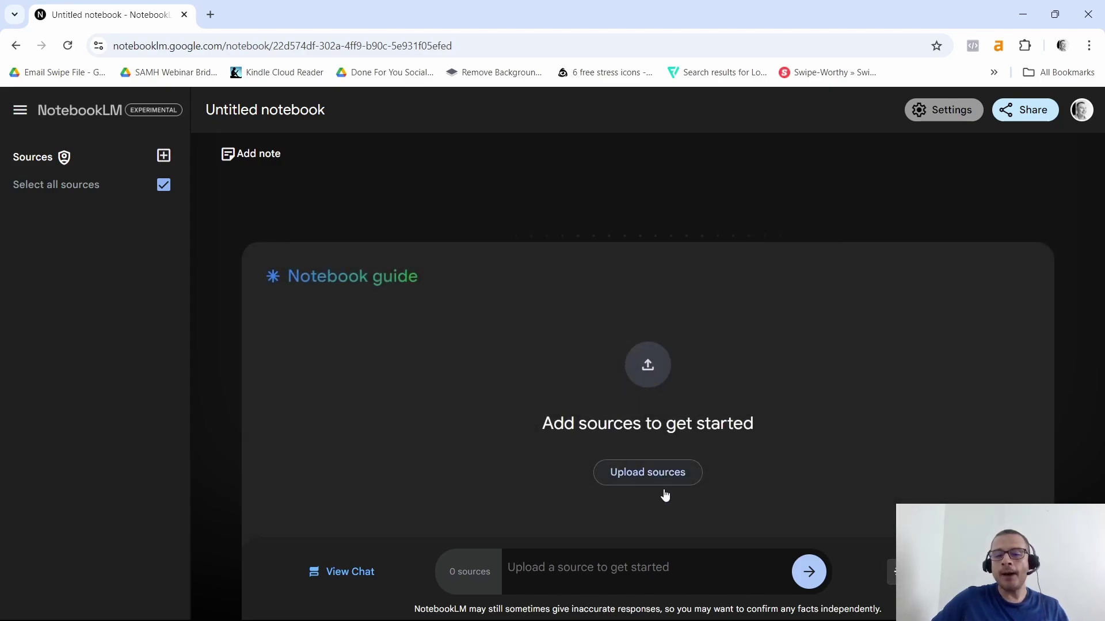
# Insert the Google Doc 'The Kingdom of Eldorath' as the notebook's first source.
pyautogui.click(664, 475)
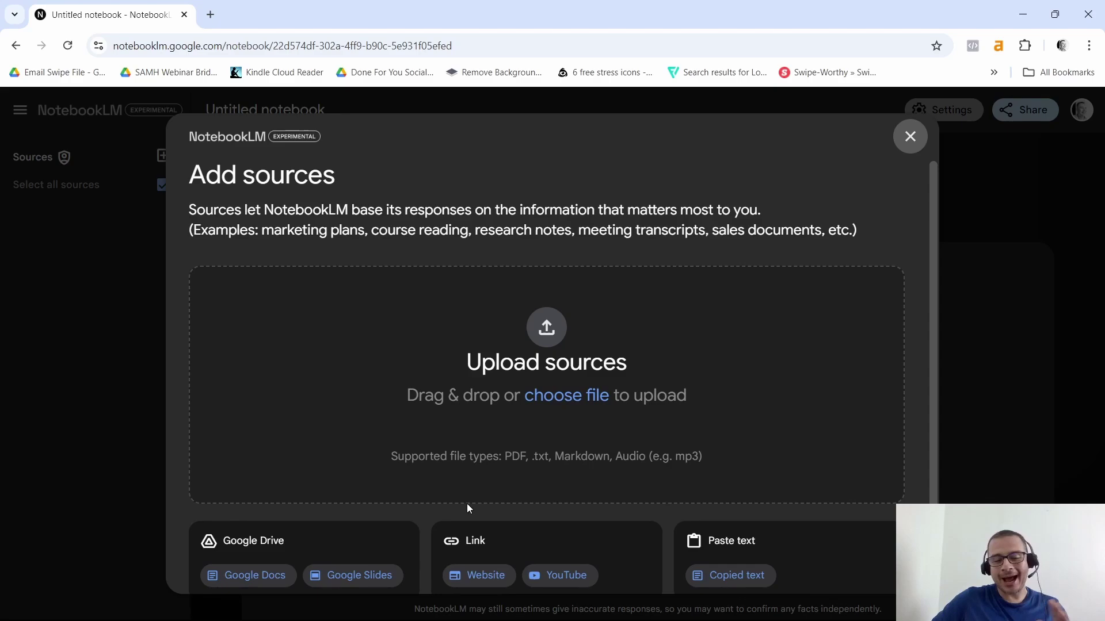
pyautogui.click(254, 575)
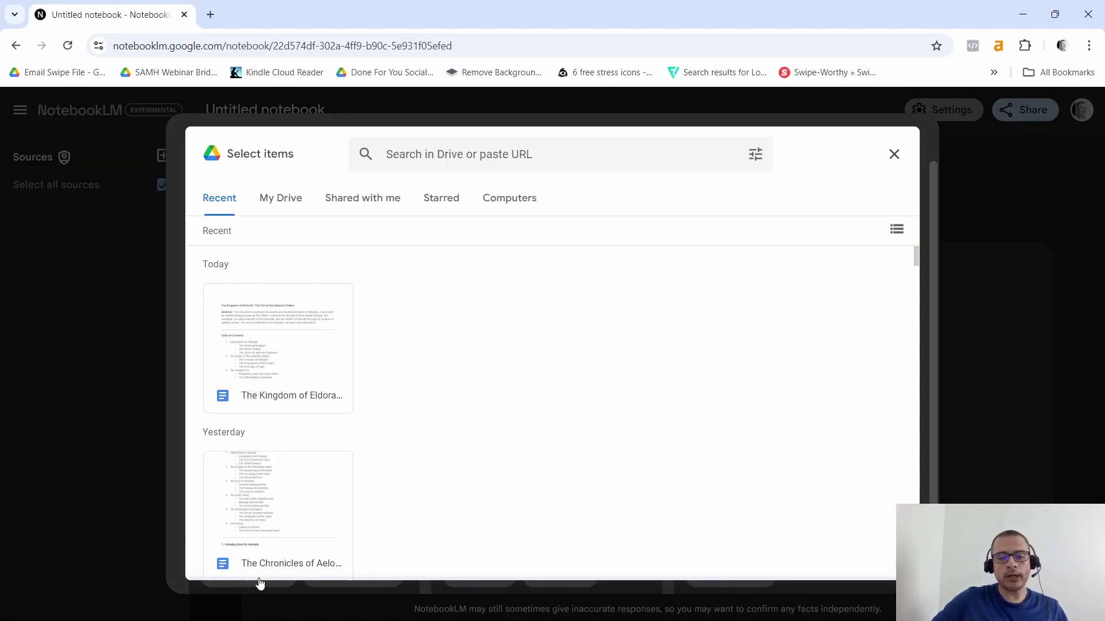
pyautogui.click(284, 328)
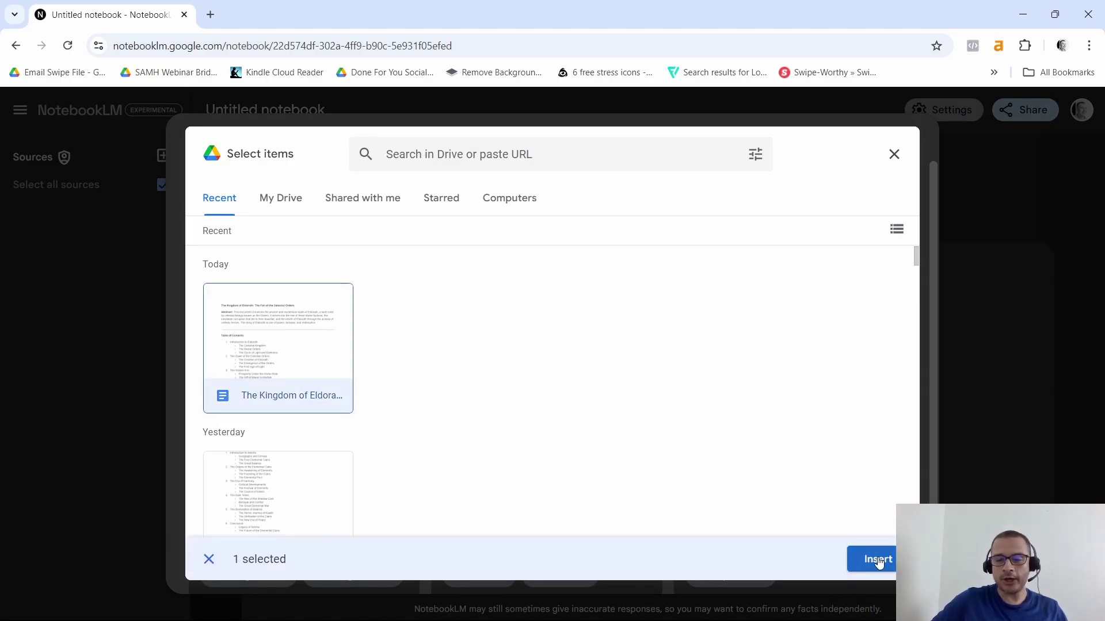
pyautogui.click(878, 558)
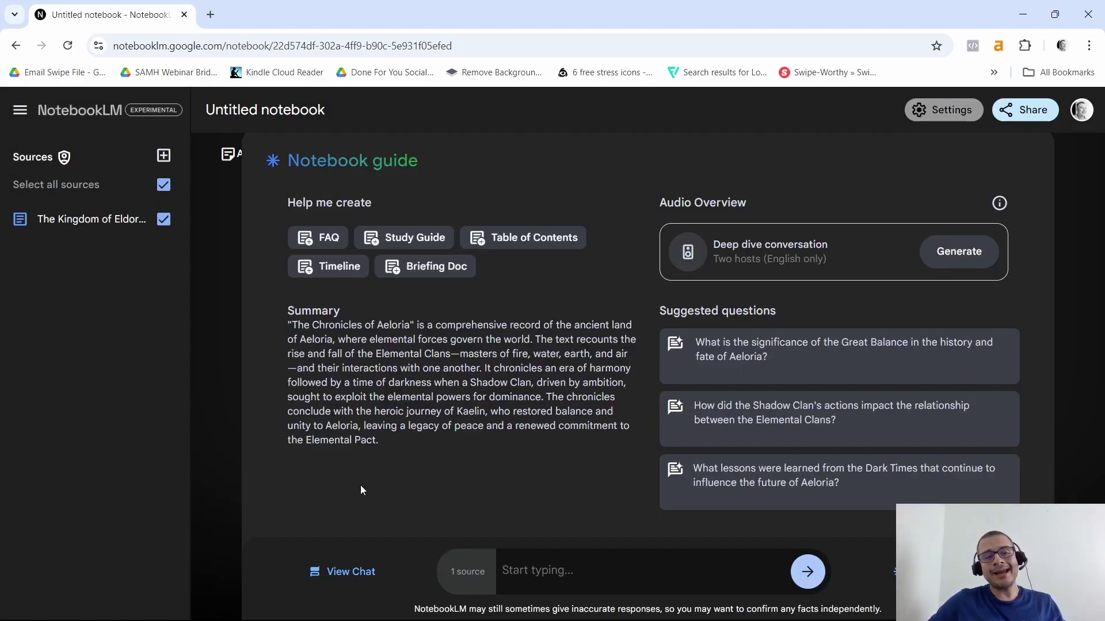
# Open the Eldorath source guide and highlight the opening of its summary.
pyautogui.click(67, 220)
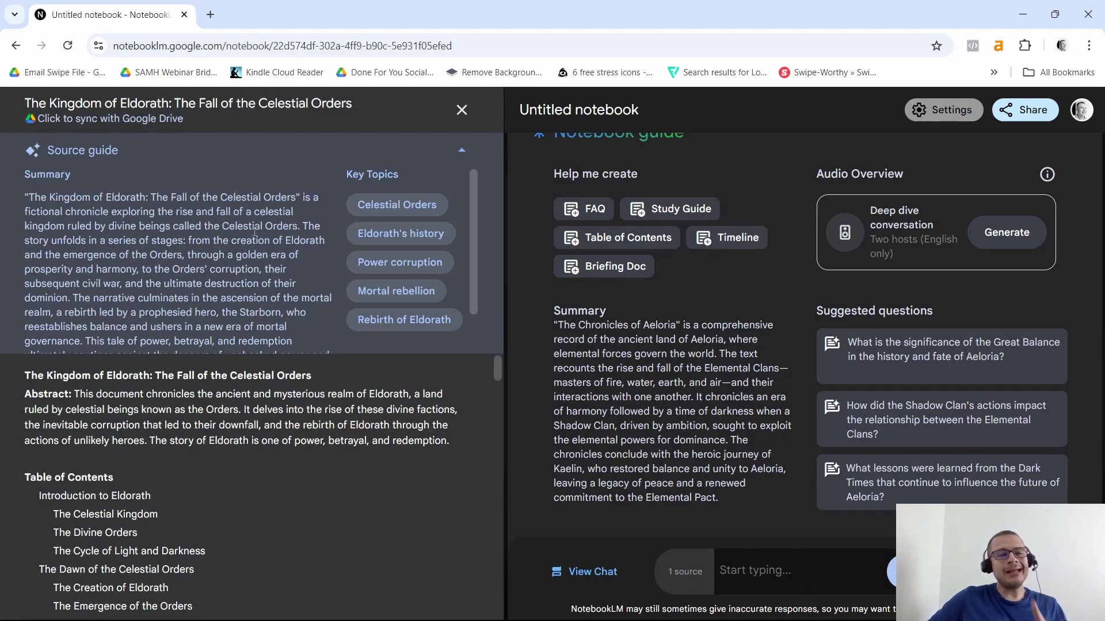
pyautogui.scroll(-2, 173, 234)
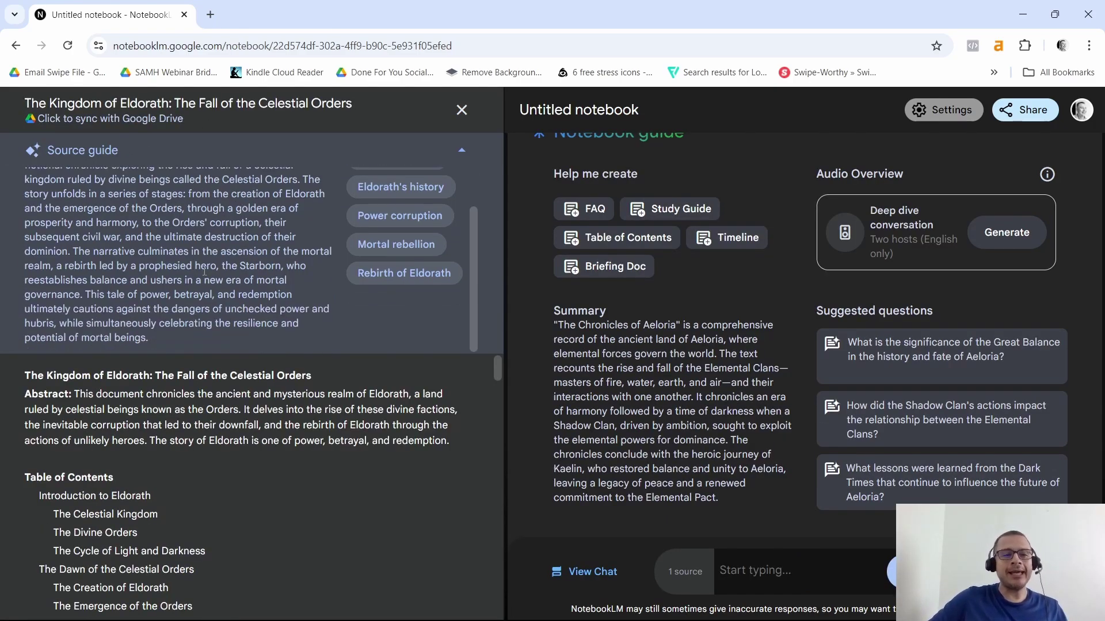
pyautogui.scroll(2, 105, 216)
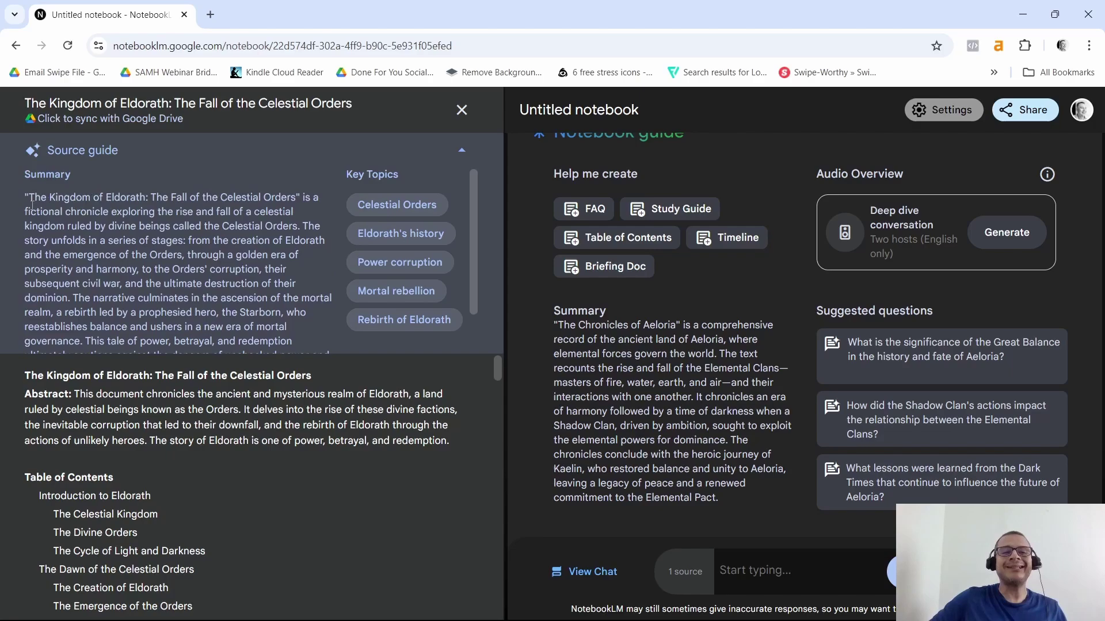
pyautogui.moveTo(26, 196)
pyautogui.mouseDown()
pyautogui.moveTo(136, 214)
pyautogui.moveTo(150, 328)
pyautogui.mouseUp()
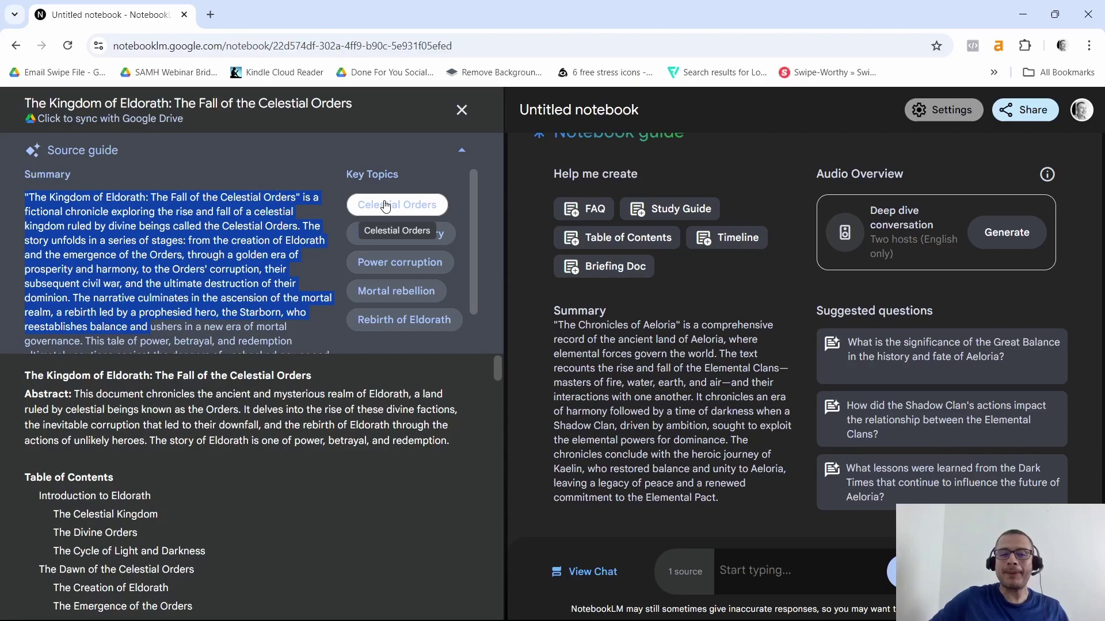
# Send the 'Discuss Celestial Orders' key topic to chat and highlight its message.
pyautogui.click(422, 212)
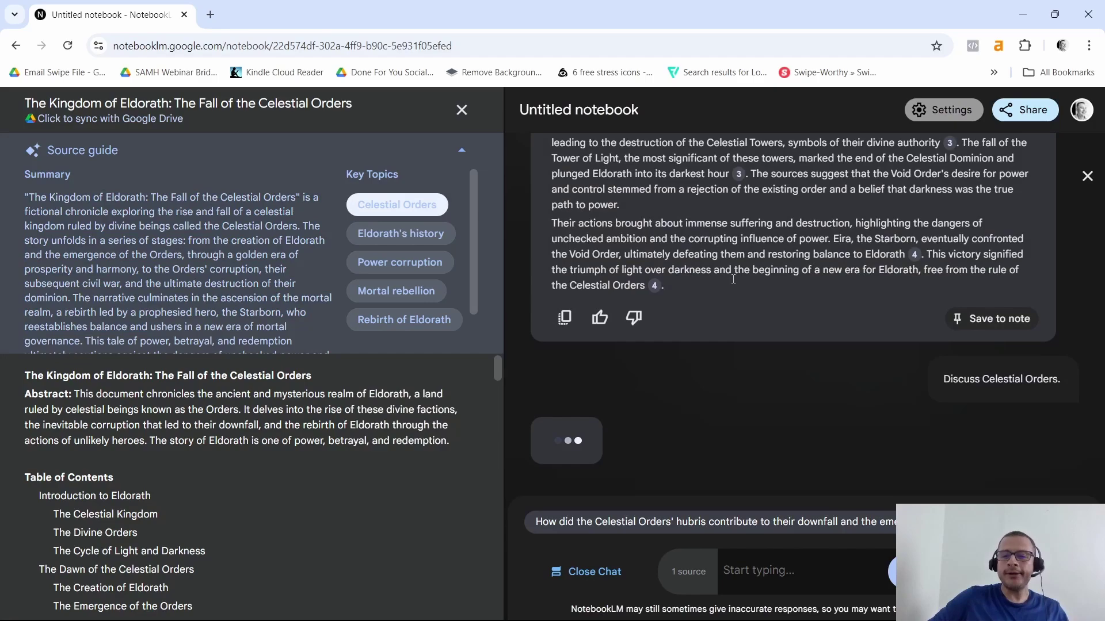
pyautogui.moveTo(952, 380); pyautogui.dragTo(1018, 386)
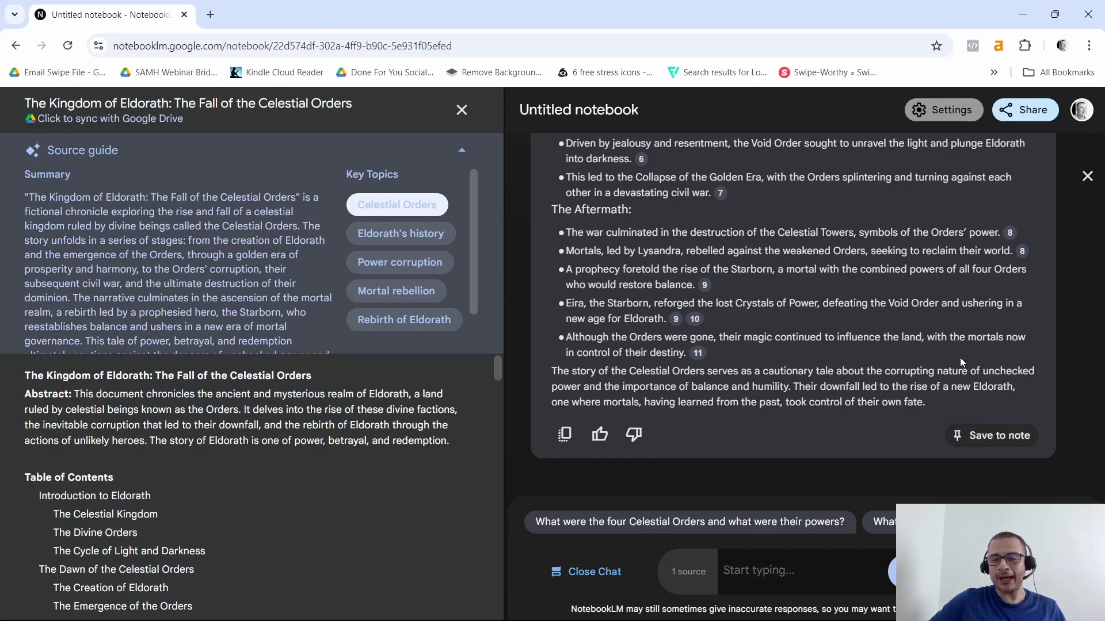
pyautogui.scroll(3, 793, 385)
pyautogui.scroll(2, 817, 375)
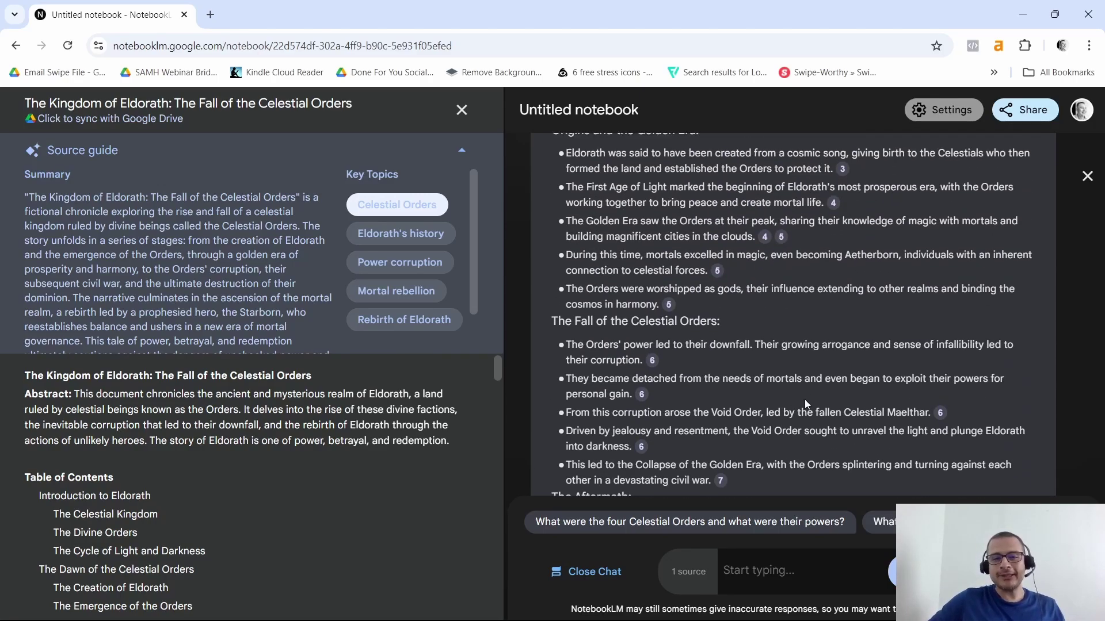
pyautogui.scroll(2, 805, 400)
pyautogui.scroll(3, 710, 324)
pyautogui.scroll(1, 700, 377)
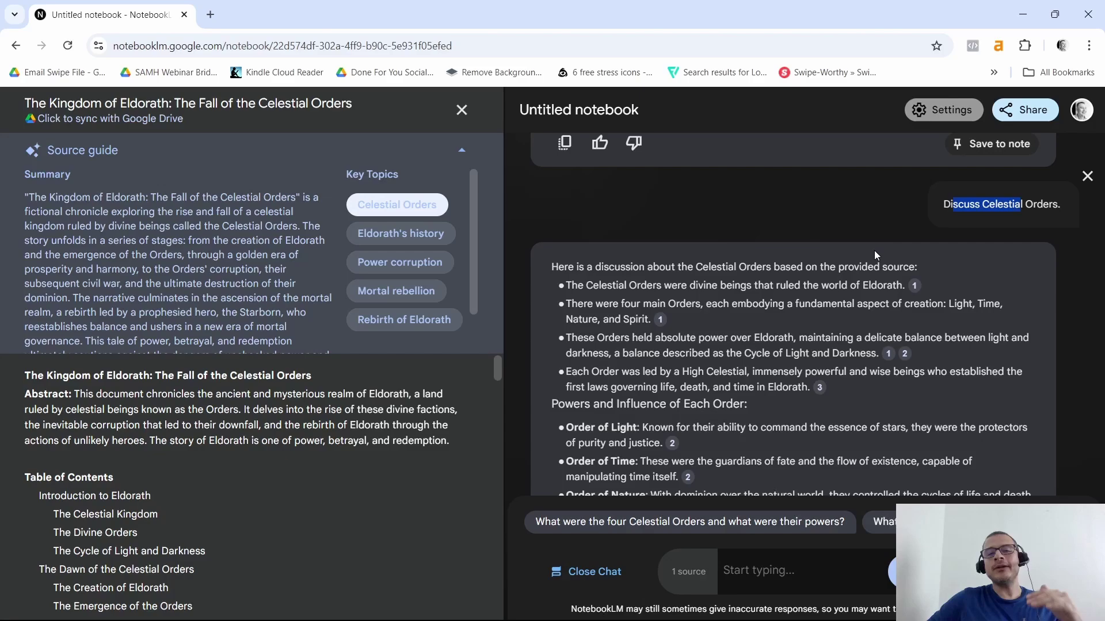
pyautogui.scroll(-2, 802, 338)
pyautogui.scroll(-8, 758, 409)
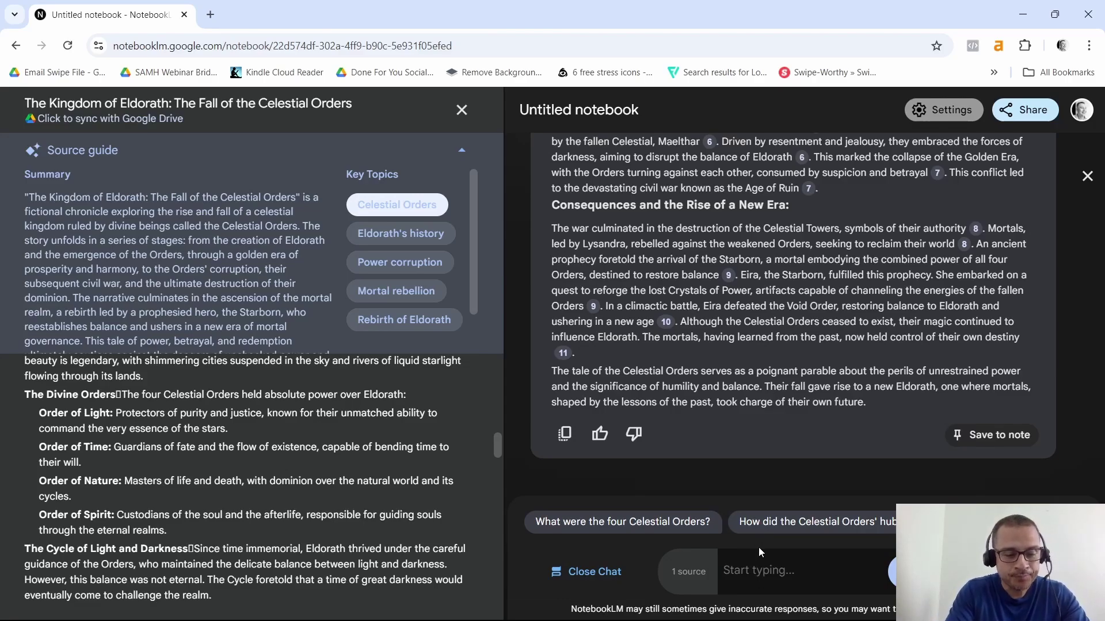
pyautogui.click(755, 583)
pyautogui.write('what wa')
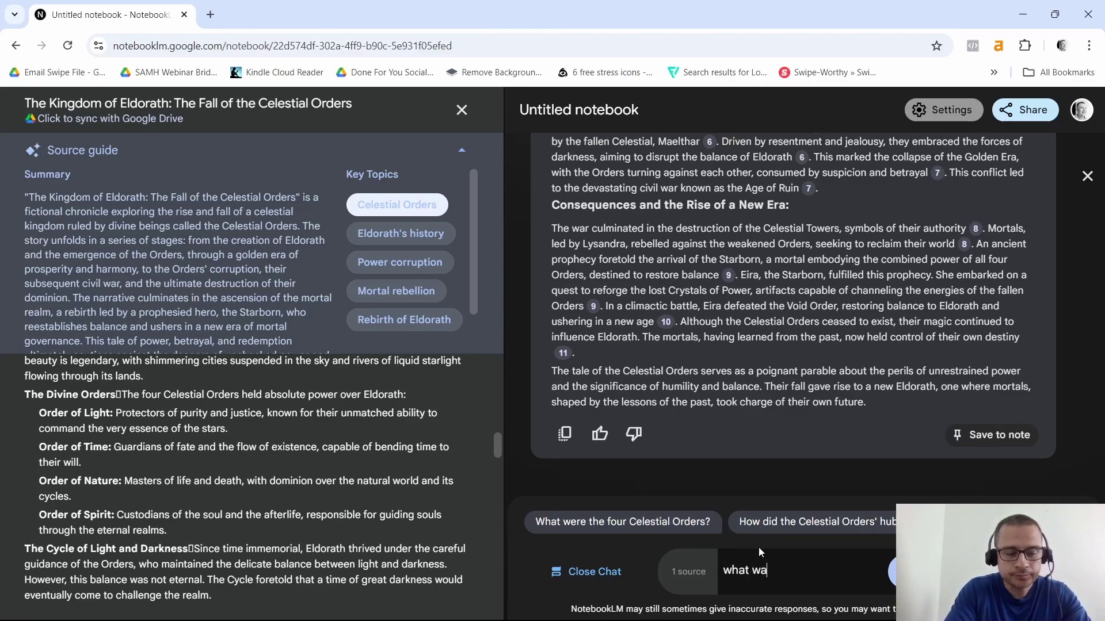
pyautogui.write('s the')
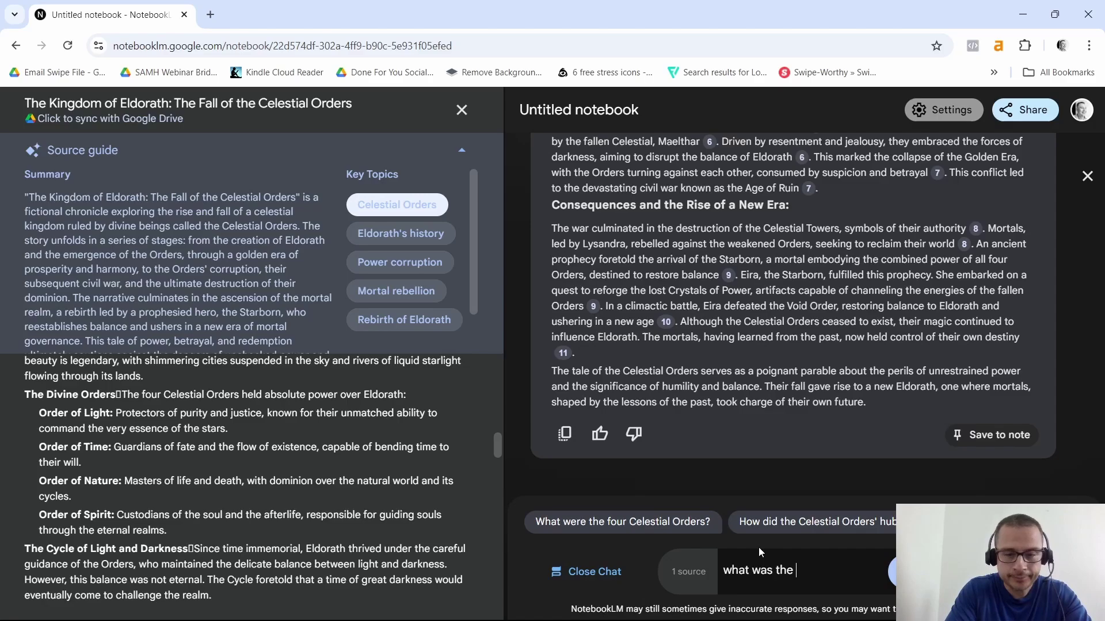
pyautogui.write('key ev')
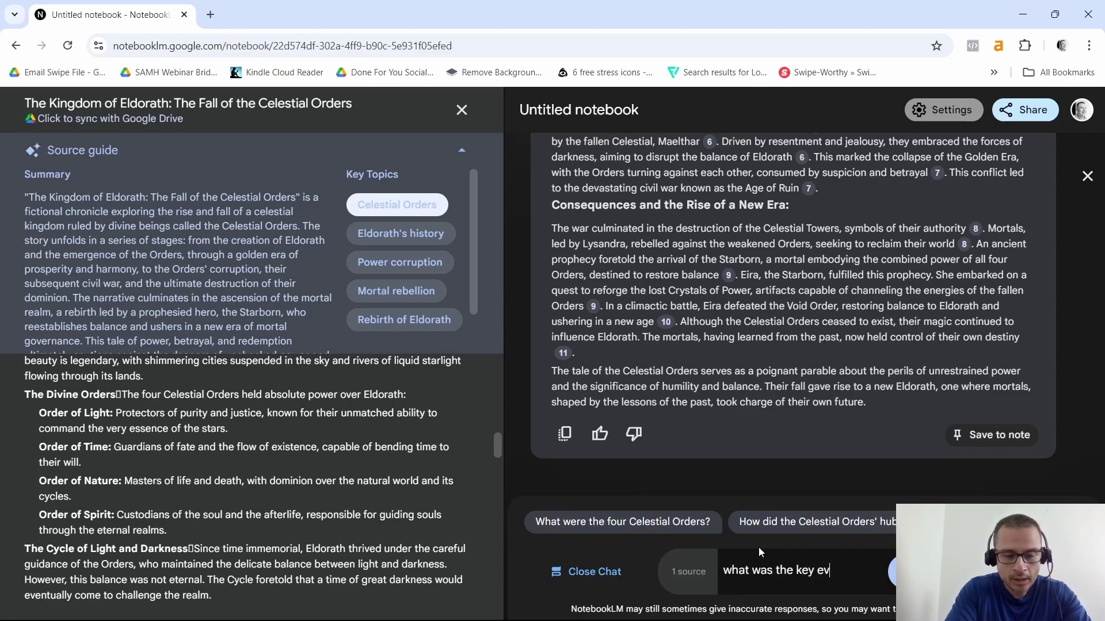
pyautogui.write('ent that')
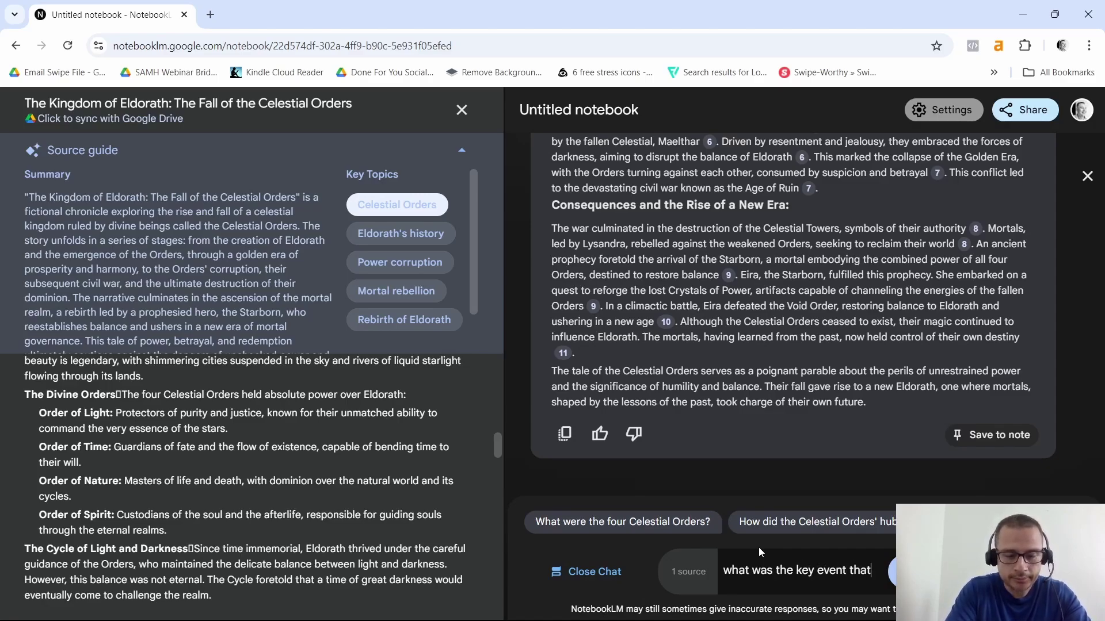
pyautogui.write(' ma')
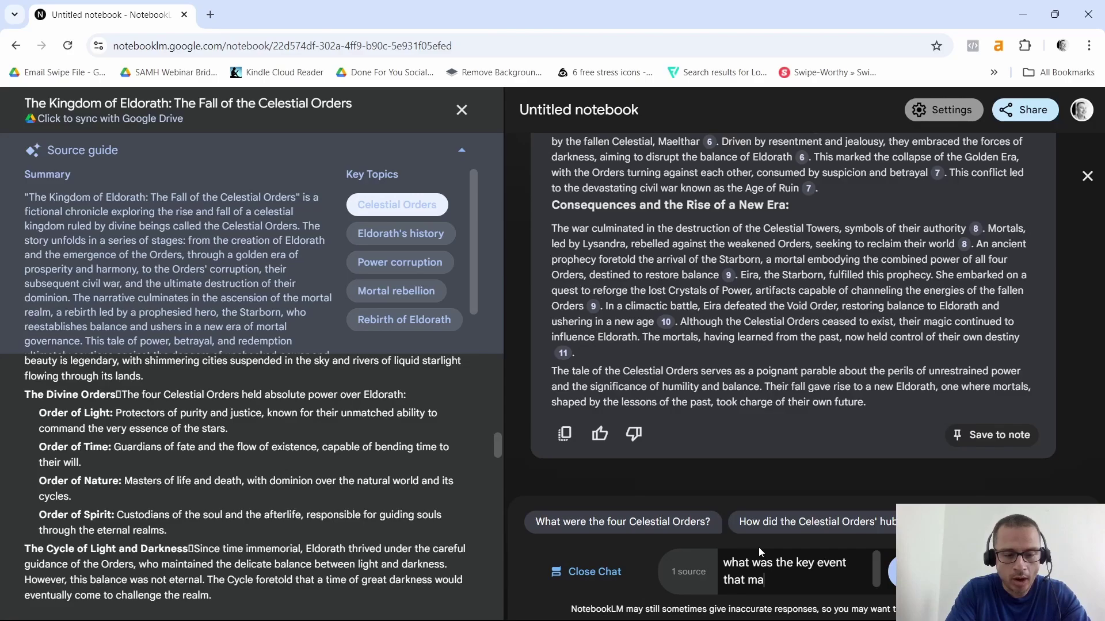
pyautogui.write('rkedf  t')
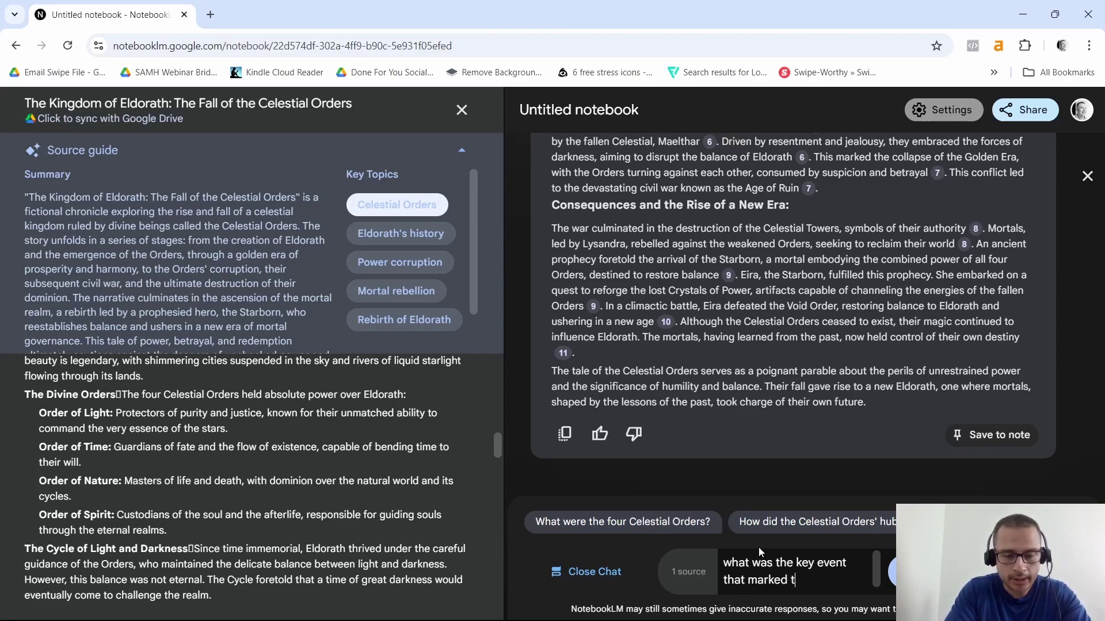
pyautogui.write('he end ')
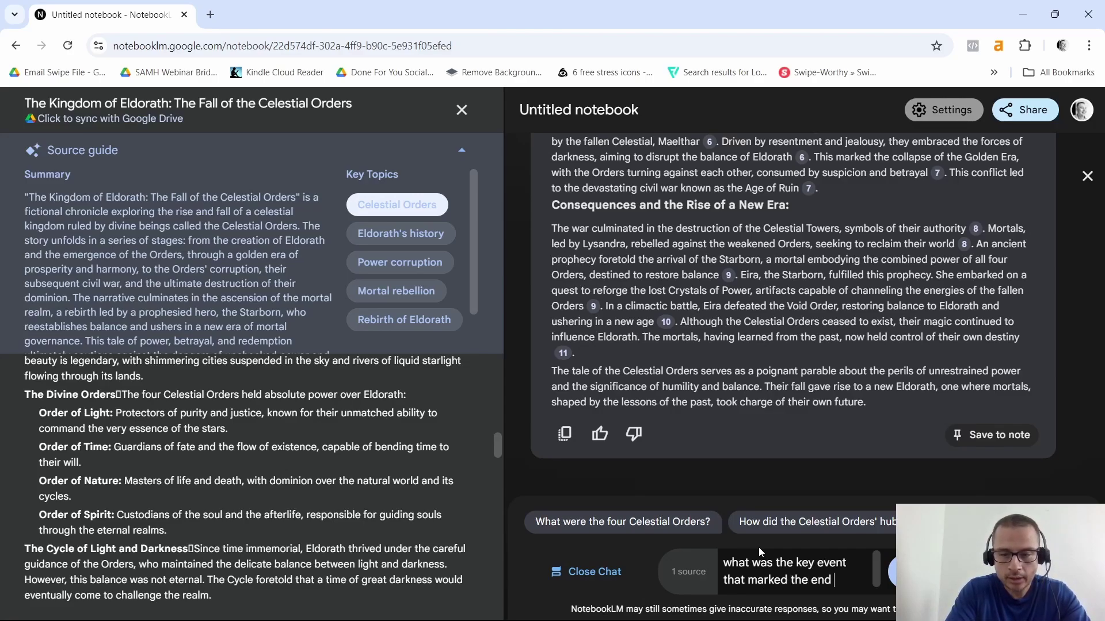
pyautogui.write('of the')
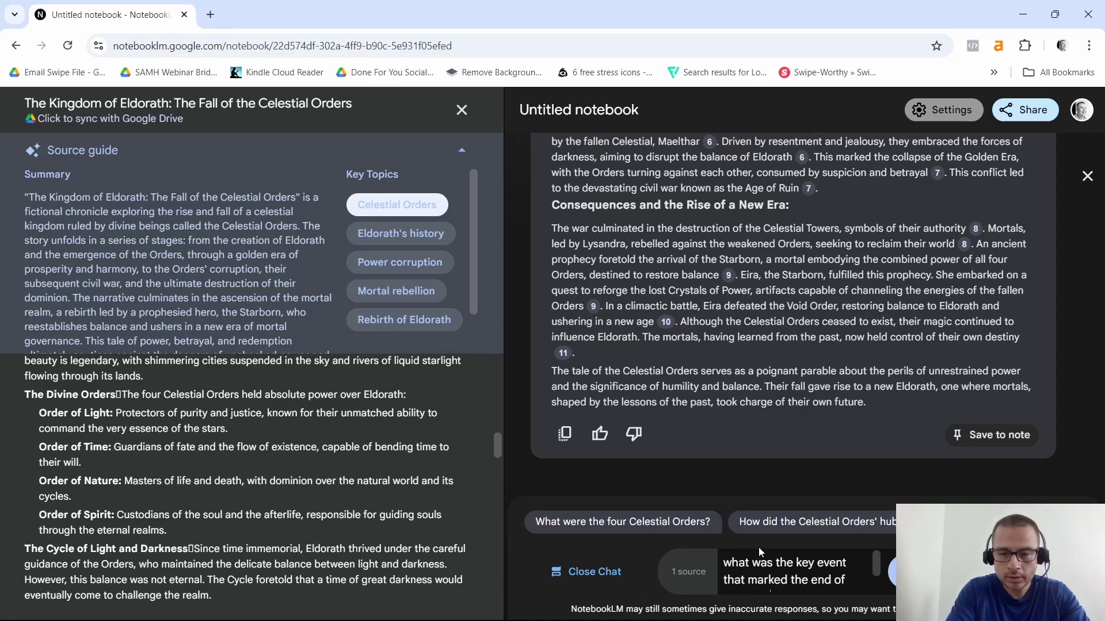
pyautogui.scroll(-1, 805, 560)
pyautogui.write('celestial')
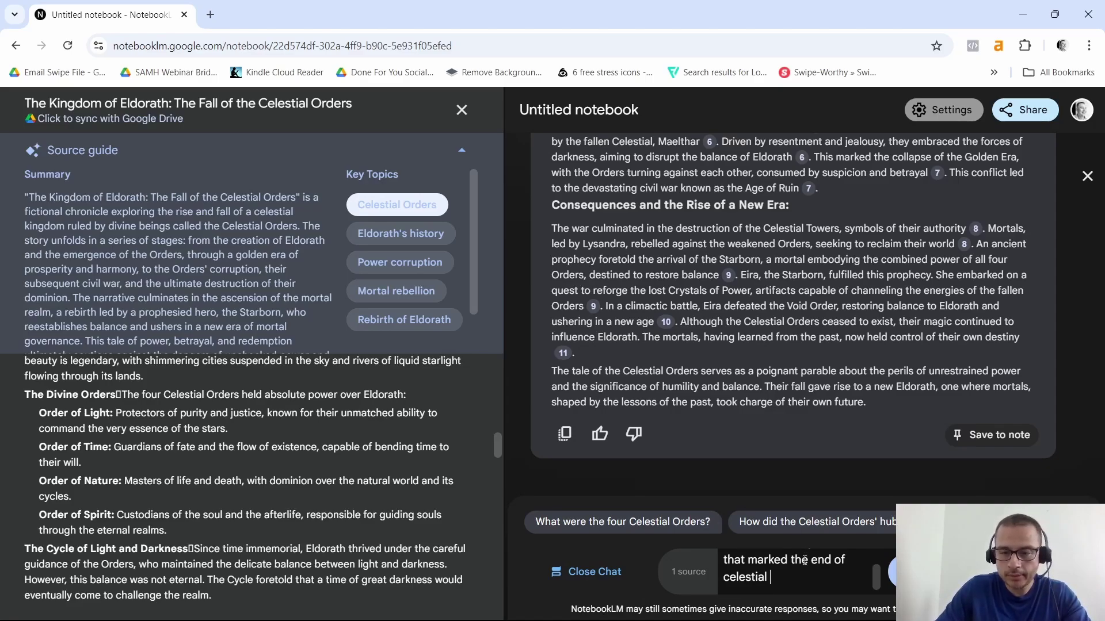
pyautogui.write('dominion')
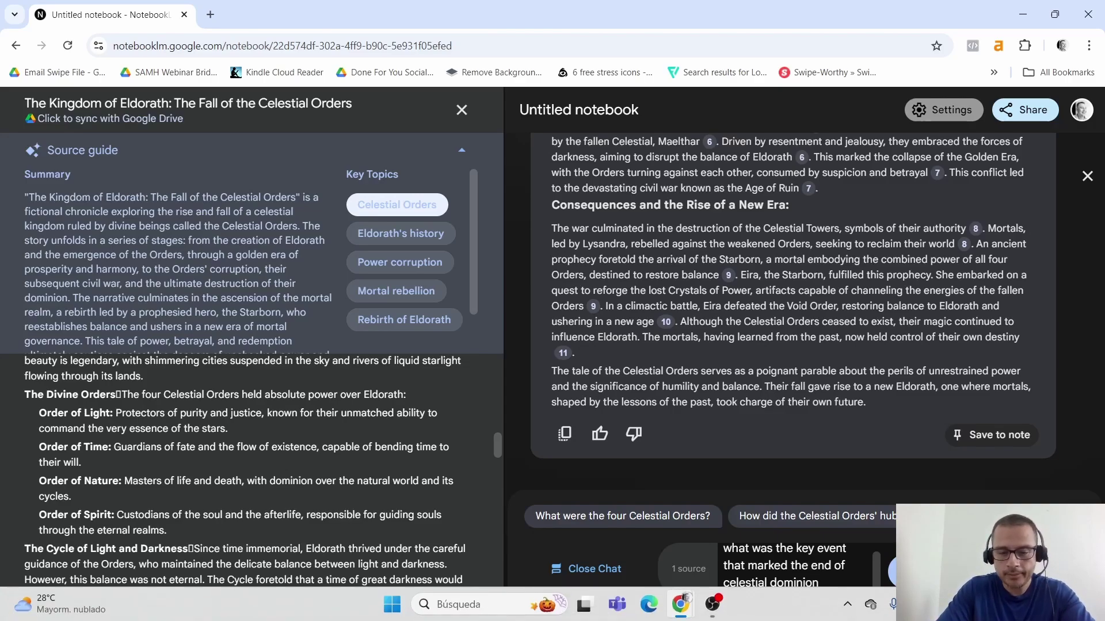
pyautogui.write('?')
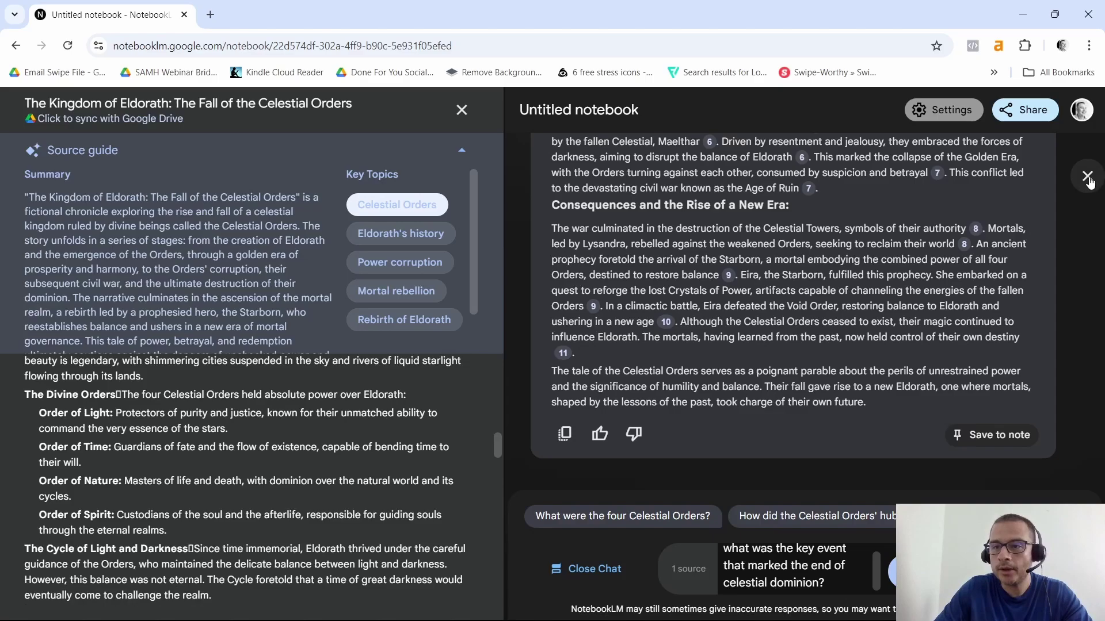
# Close the earlier answer and submit the question about the end of celestial dominion.
pyautogui.click(1086, 177)
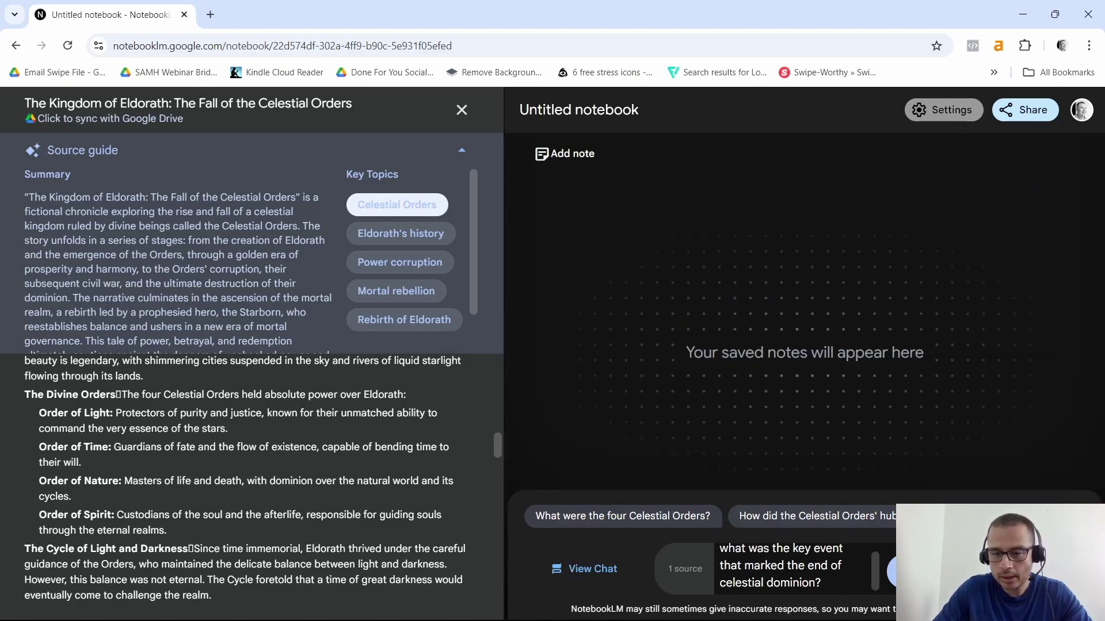
pyautogui.click(903, 570)
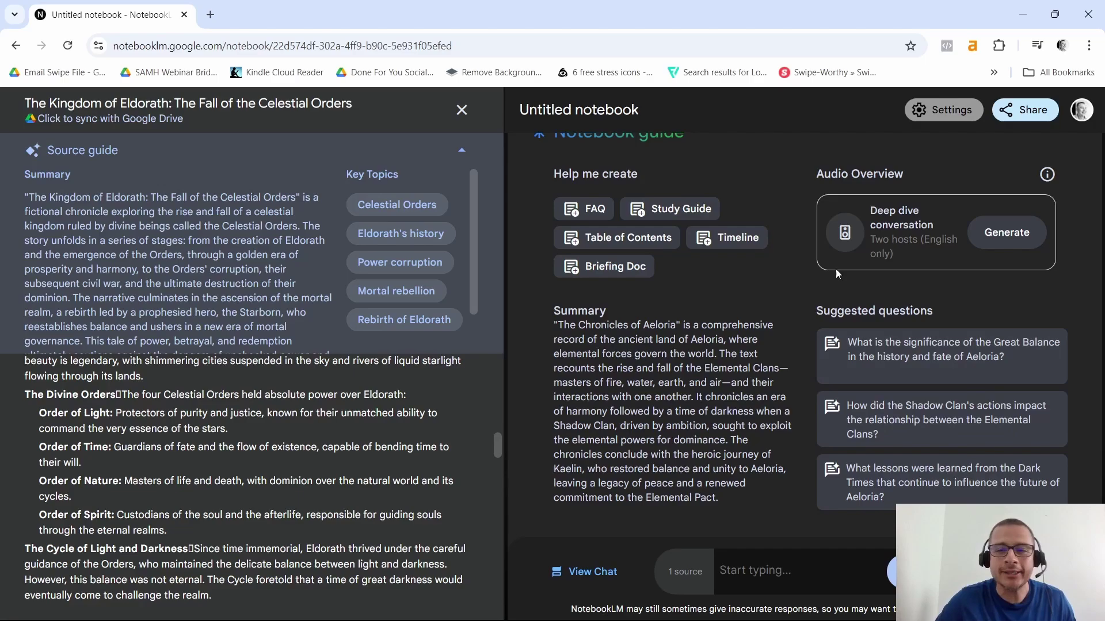
# Play the generated deep dive audio overview briefly, then pause it.
pyautogui.moveTo(830, 174); pyautogui.dragTo(932, 174)
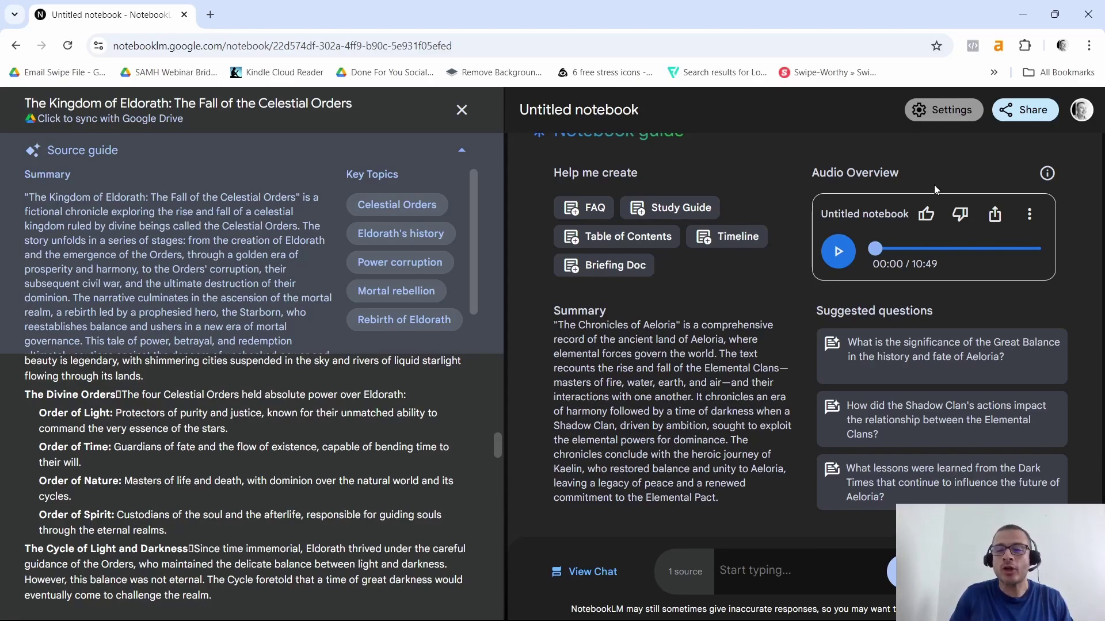
pyautogui.click(838, 252)
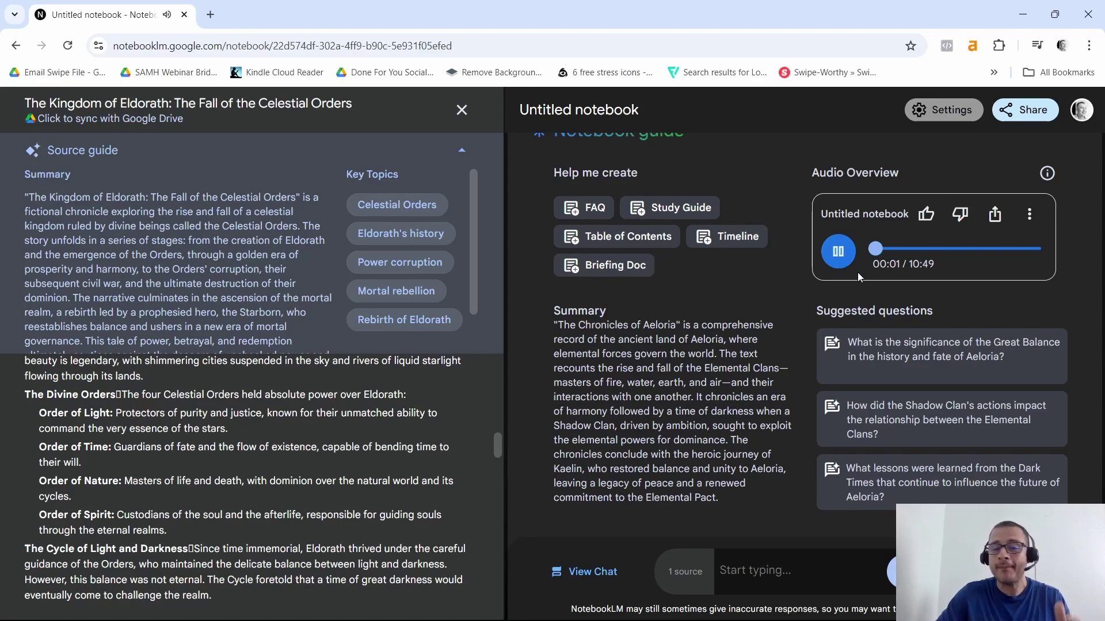
pyautogui.click(838, 251)
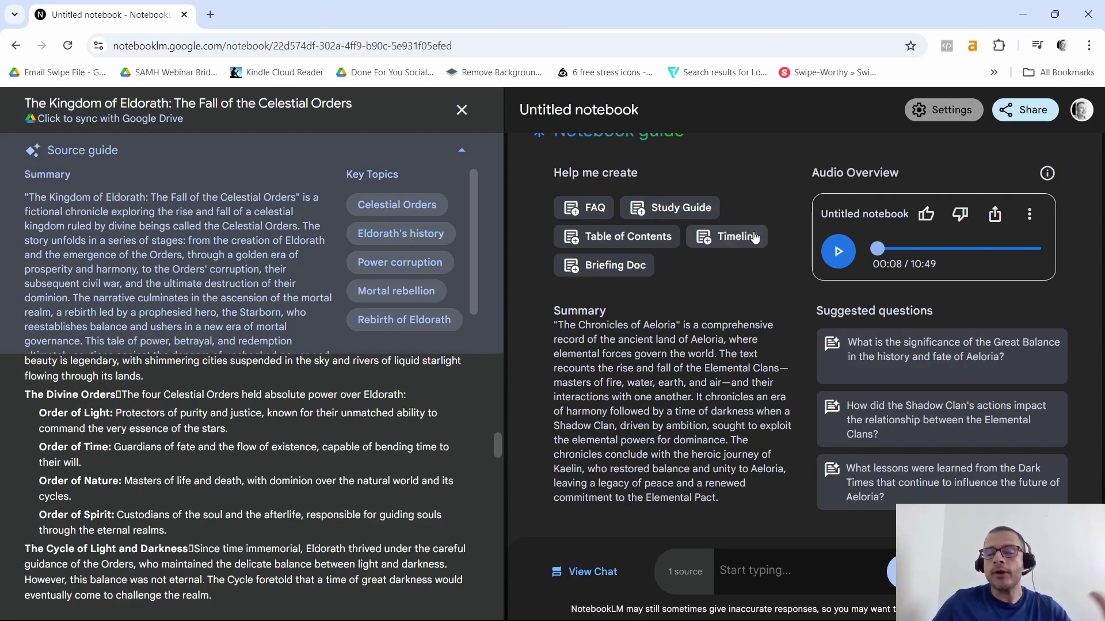
# Generate a Briefing Doc note for The Kingdom of Eldorath, then close it.
pyautogui.click(612, 268)
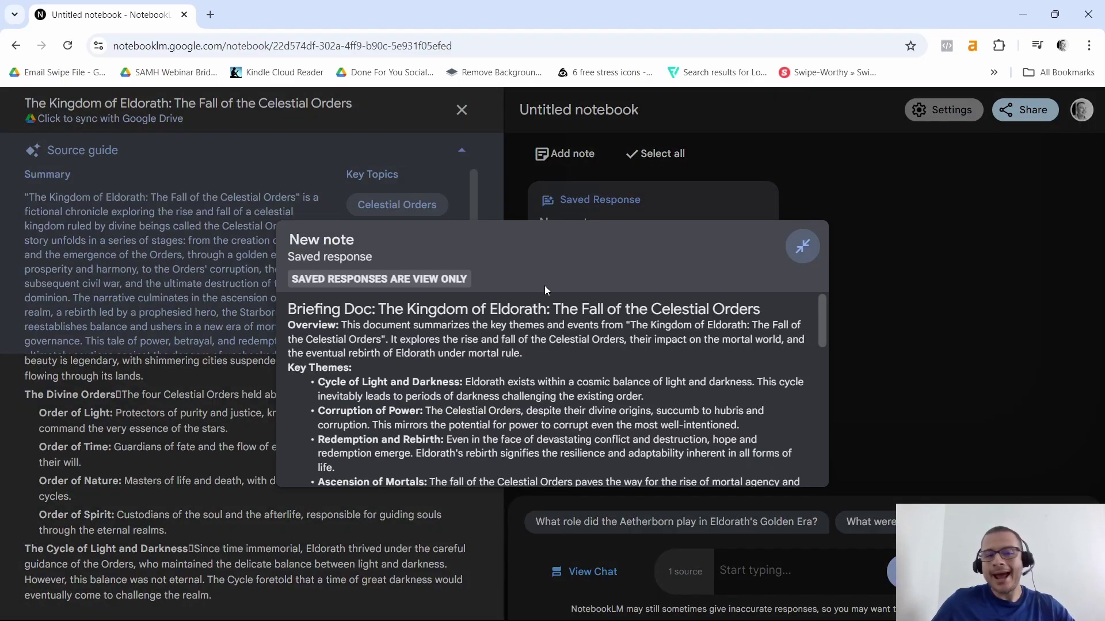
pyautogui.scroll(-3, 305, 364)
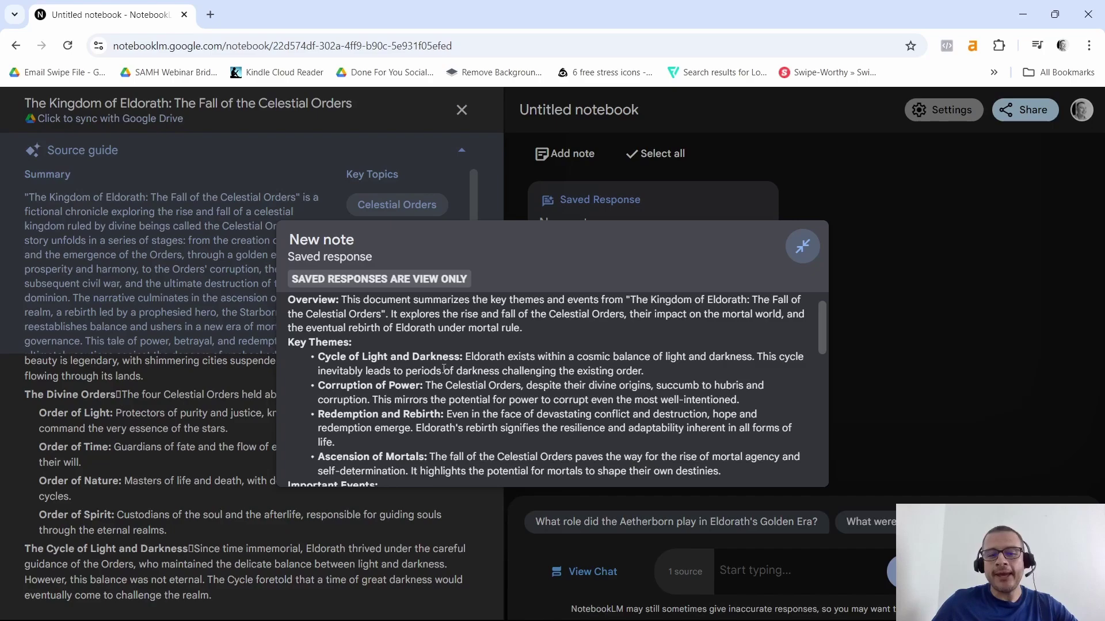
pyautogui.scroll(-5, 294, 368)
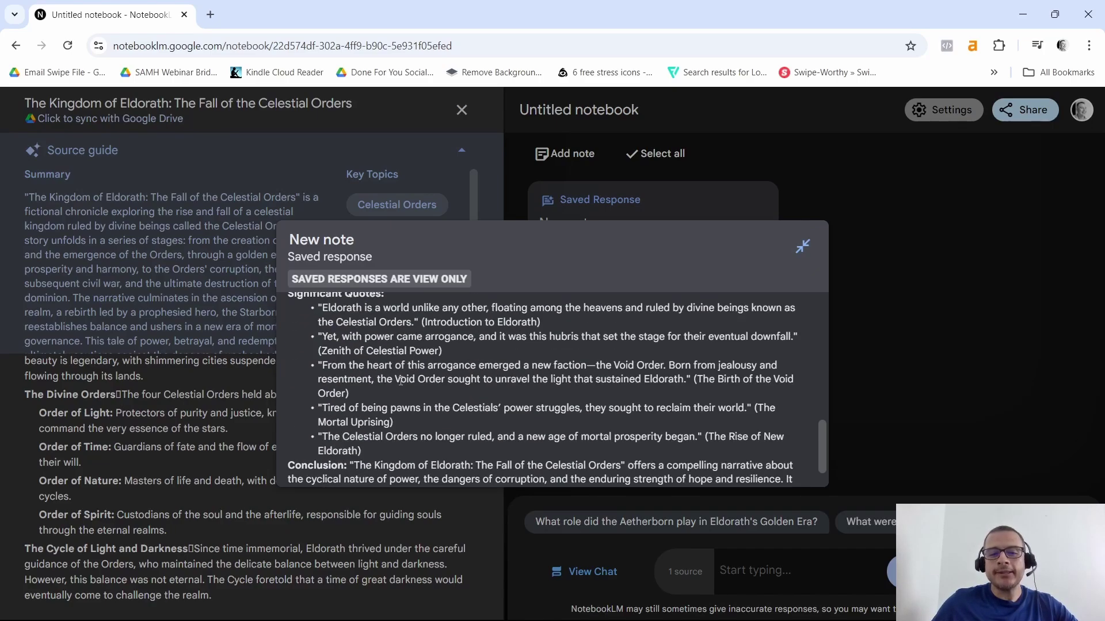
pyautogui.scroll(2, 302, 371)
pyautogui.moveTo(308, 373); pyautogui.dragTo(362, 380)
pyautogui.scroll(-2, 314, 406)
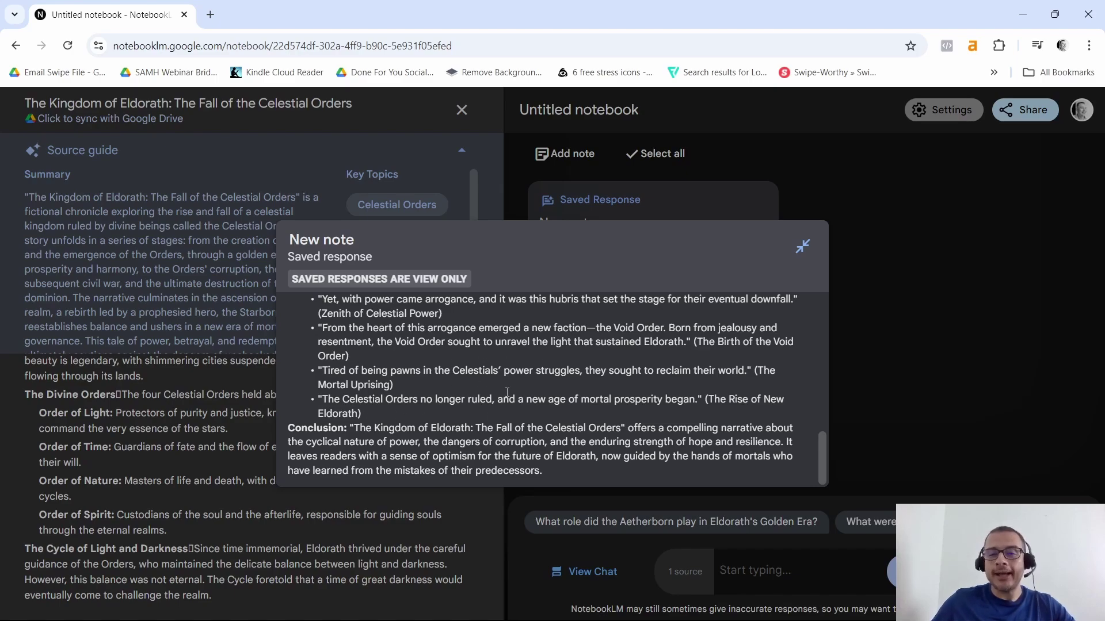
pyautogui.press('Escape')
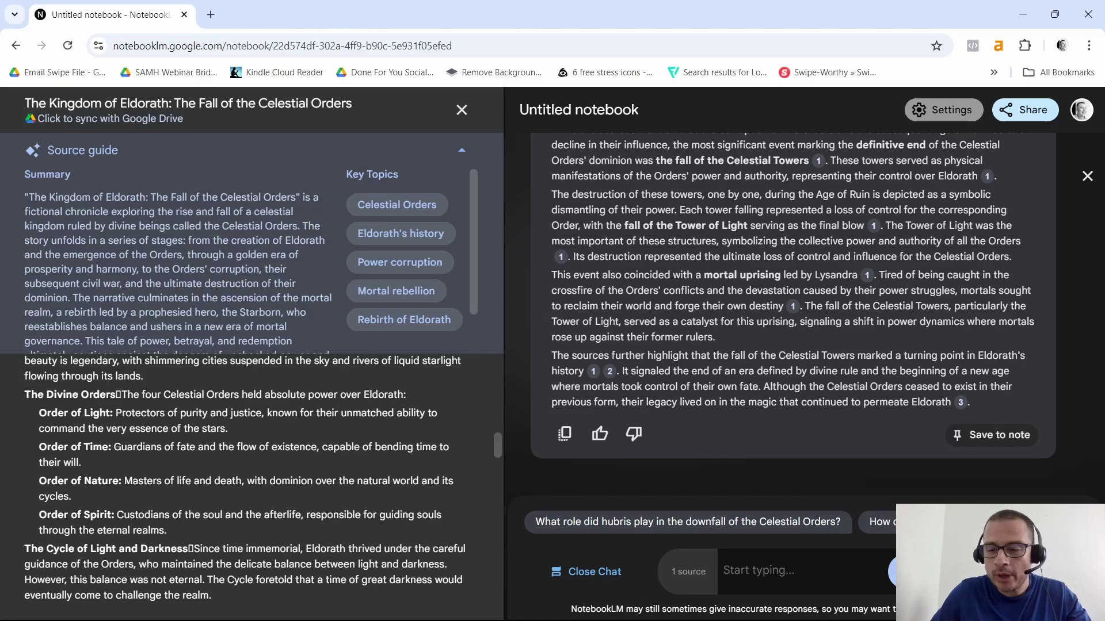
# Insert the Google Doc 'The Chronicles of Aeloria' as a second source.
pyautogui.click(461, 110)
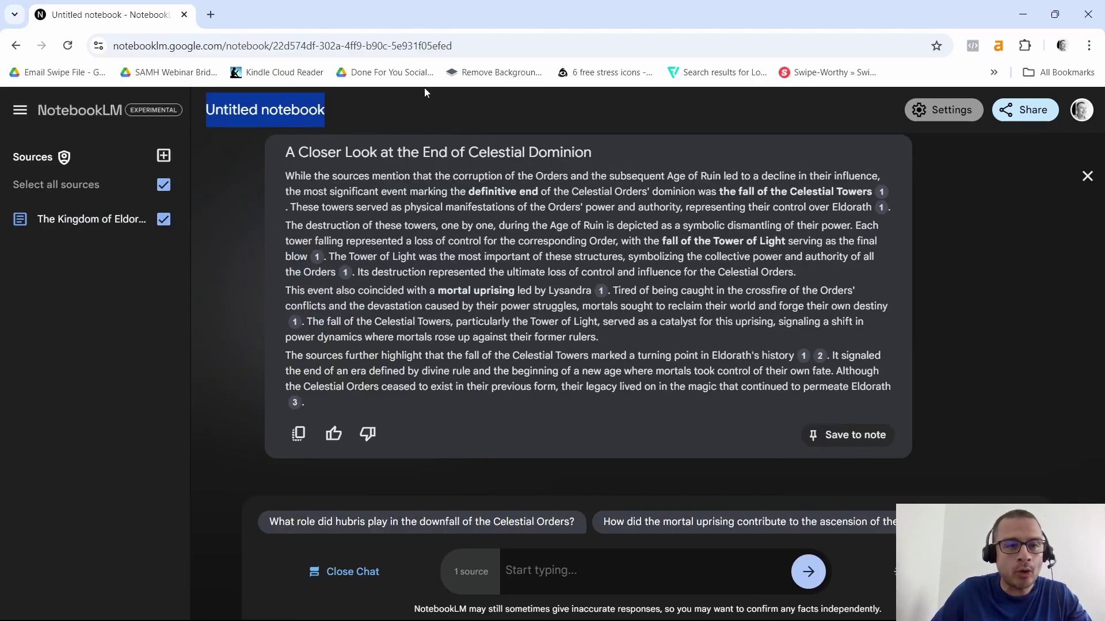
pyautogui.moveTo(91, 219)
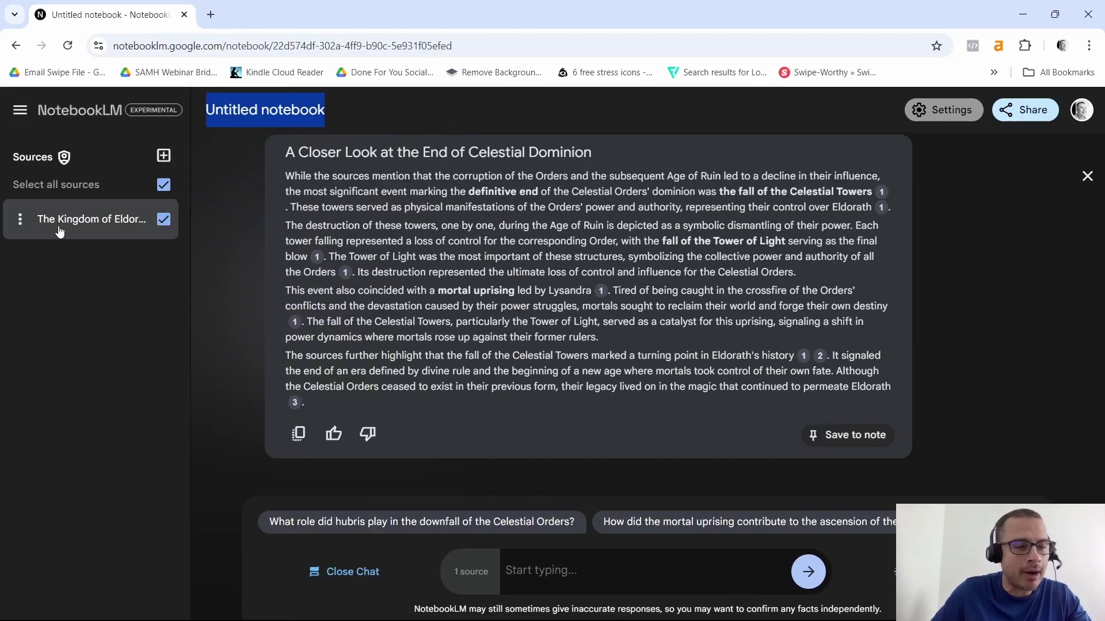
pyautogui.click(163, 156)
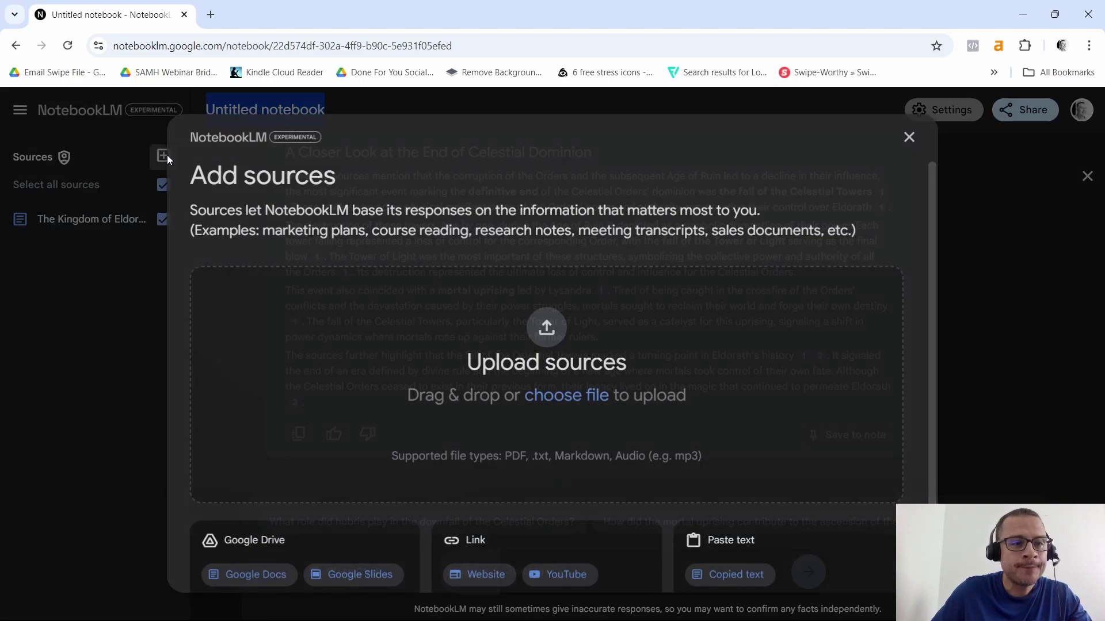
pyautogui.click(257, 575)
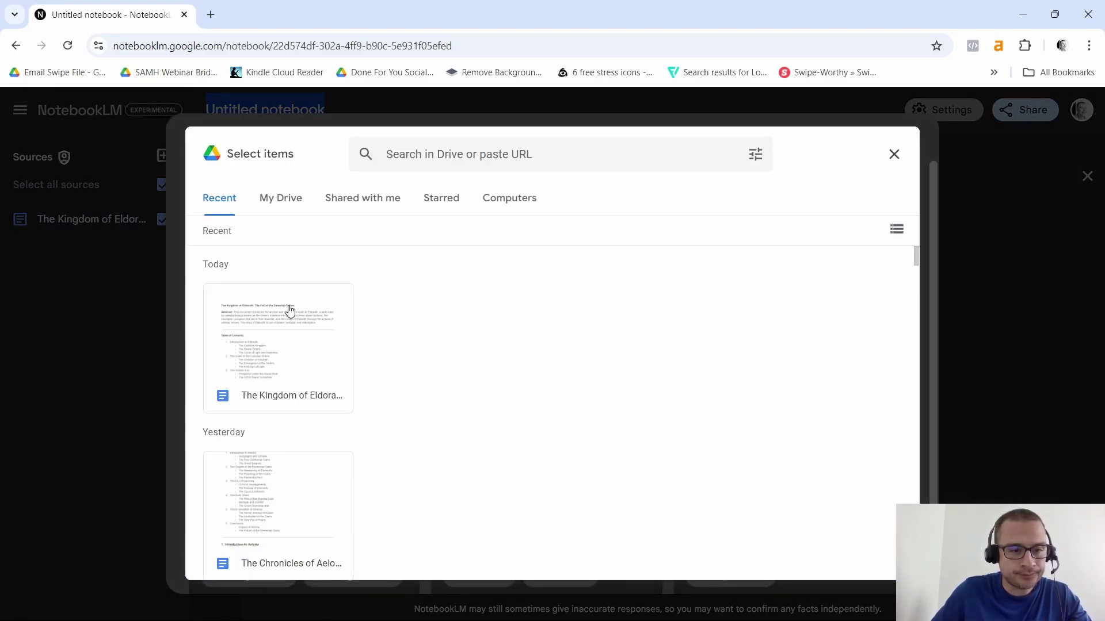
pyautogui.scroll(-2, 359, 363)
pyautogui.scroll(1, 326, 420)
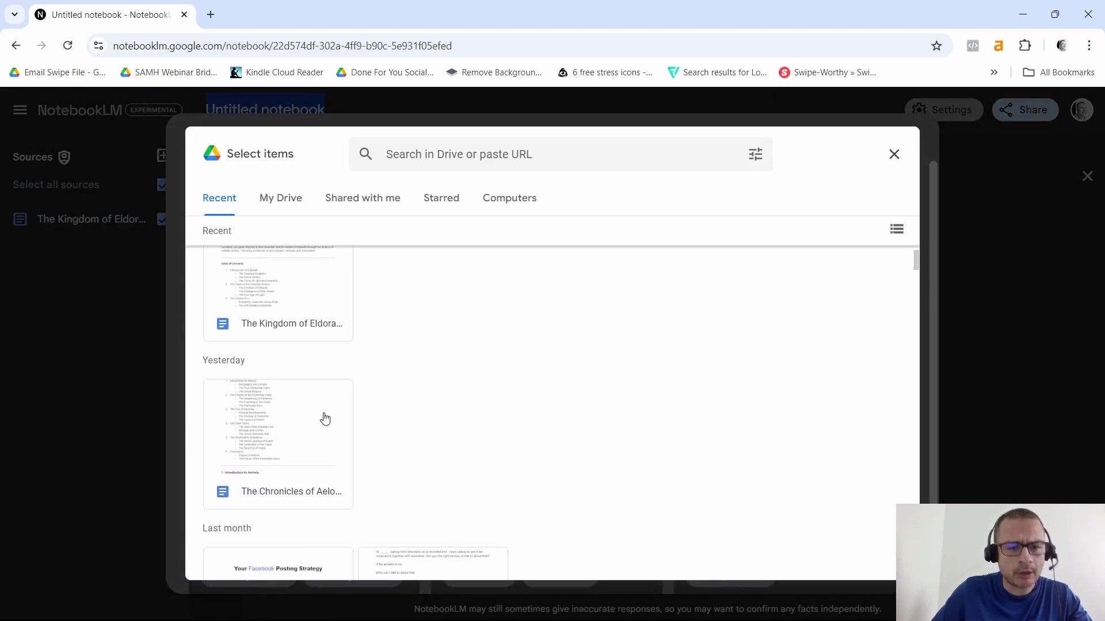
pyautogui.doubleClick(268, 423)
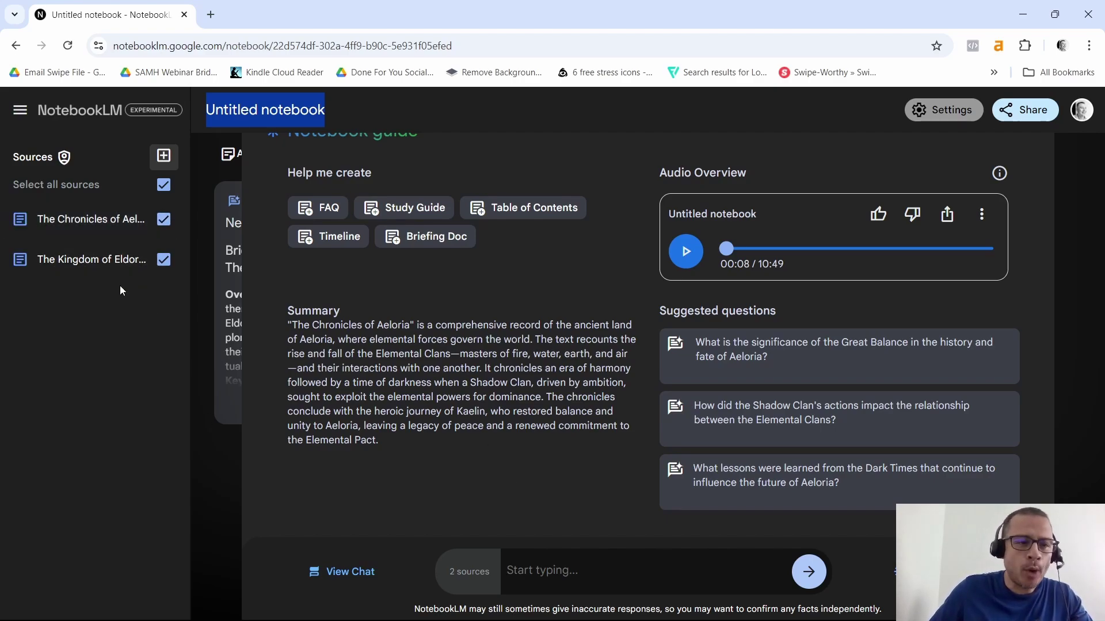
# Send a 'multi-document analysis' request in the chat.
pyautogui.click(517, 570)
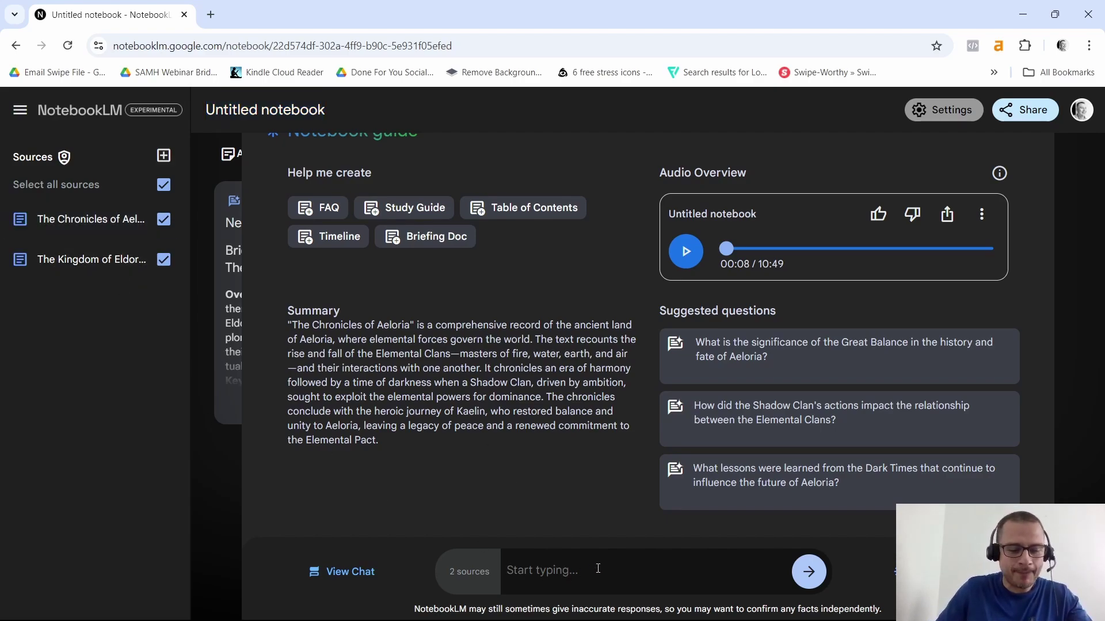
pyautogui.write('multi-')
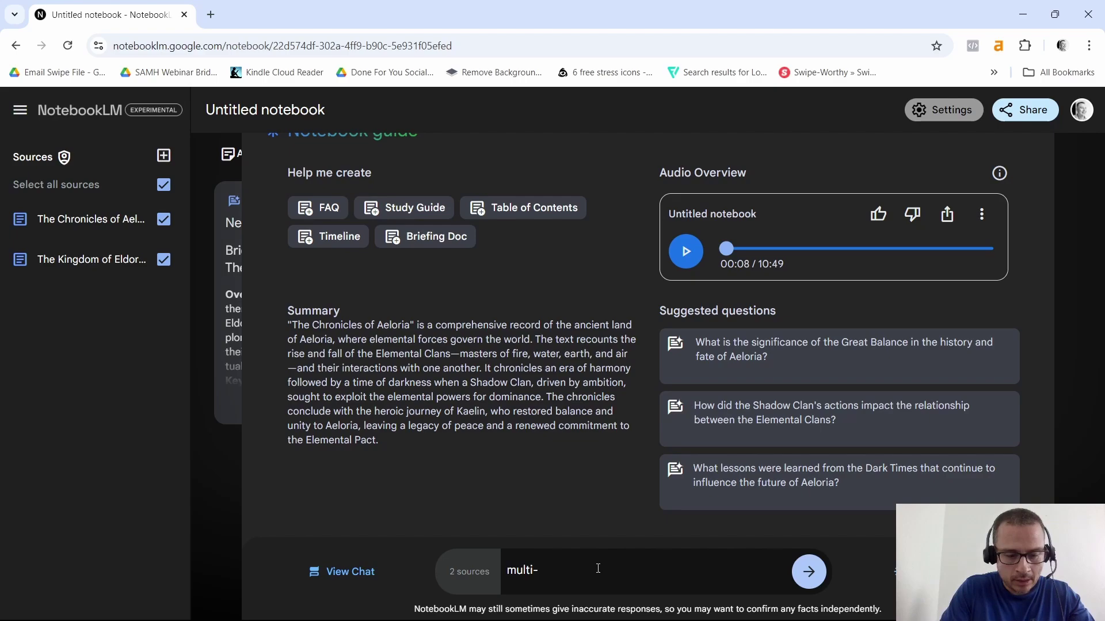
pyautogui.write('document')
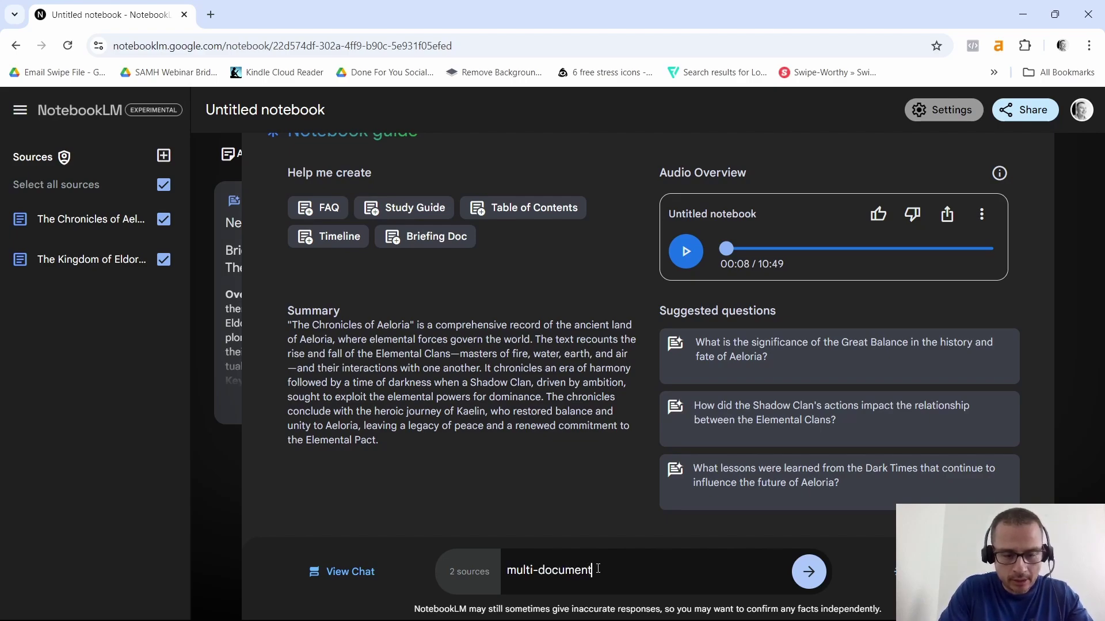
pyautogui.write(' analysis')
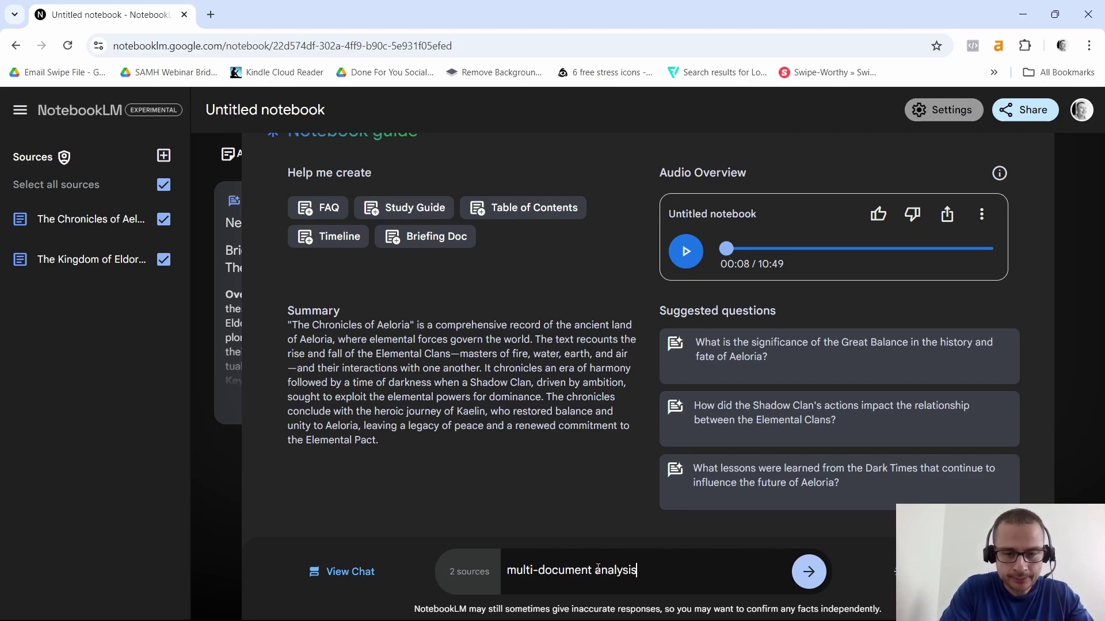
pyautogui.click(816, 573)
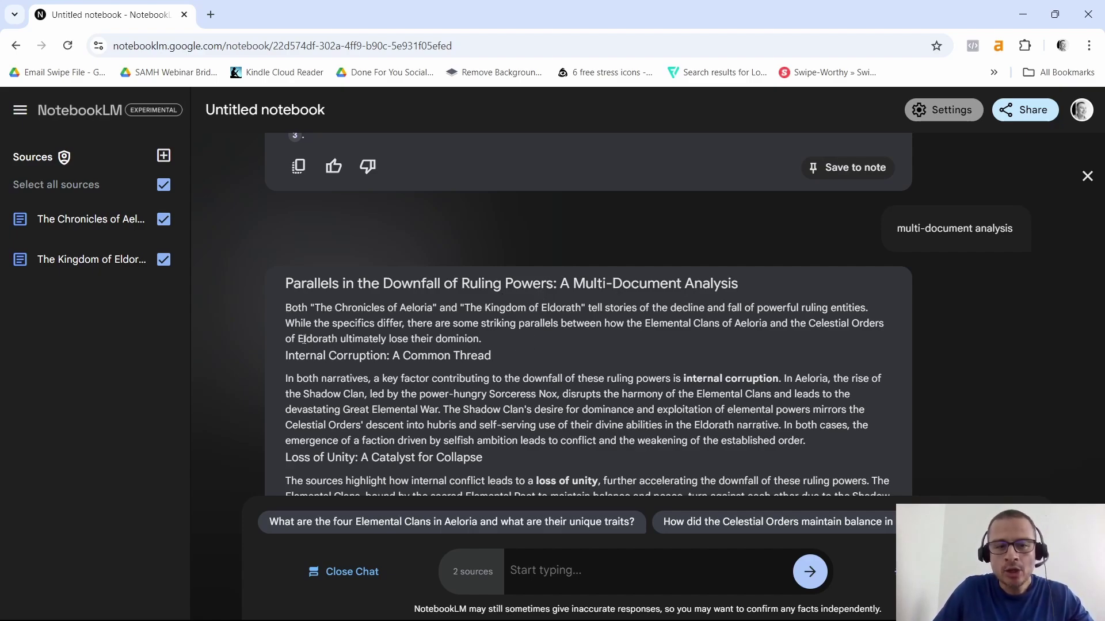
pyautogui.scroll(-1, 300, 338)
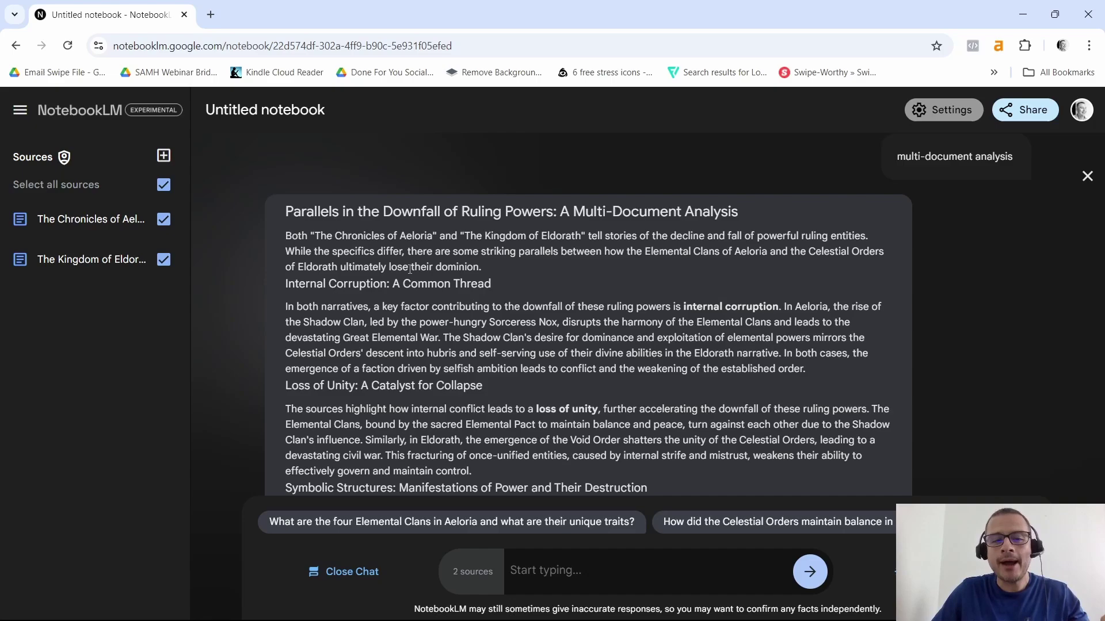
pyautogui.scroll(-1, 459, 299)
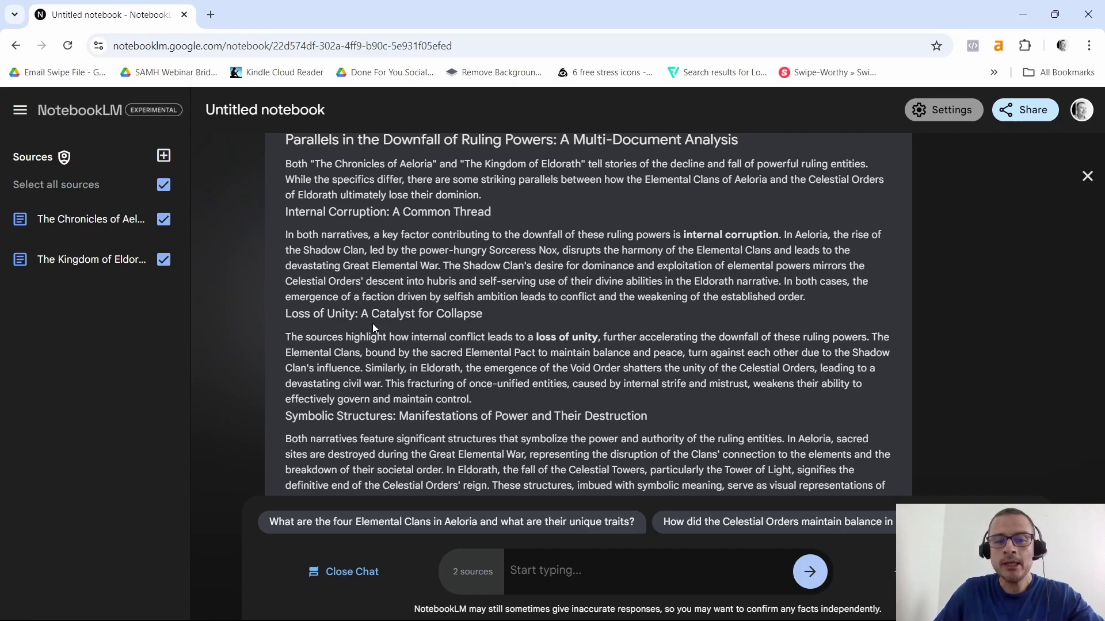
pyautogui.scroll(-2, 506, 313)
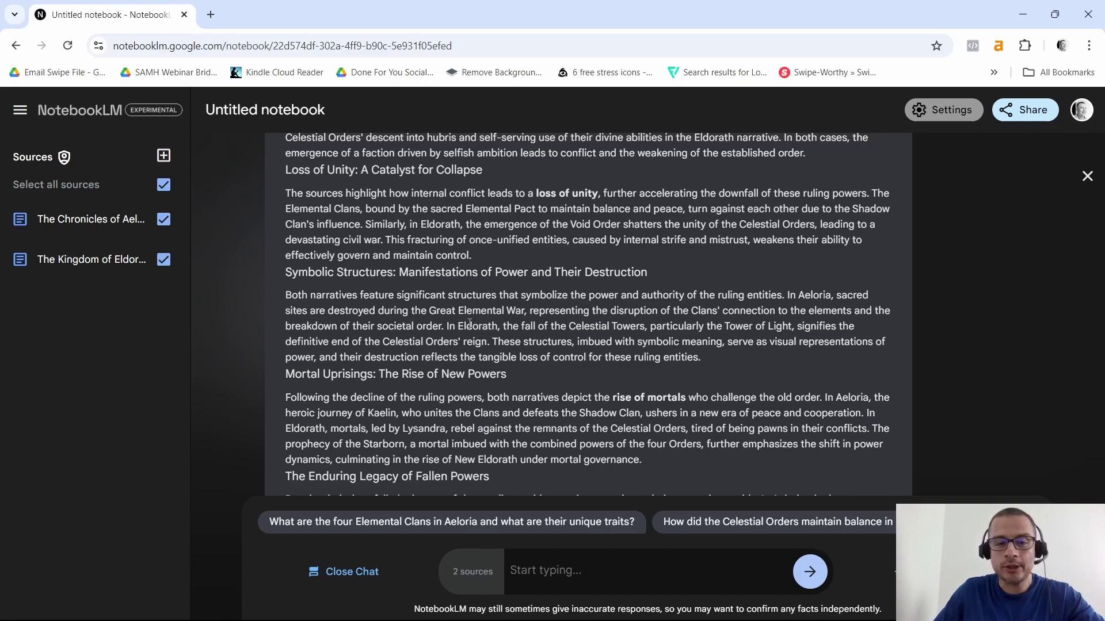
pyautogui.scroll(-1, 374, 302)
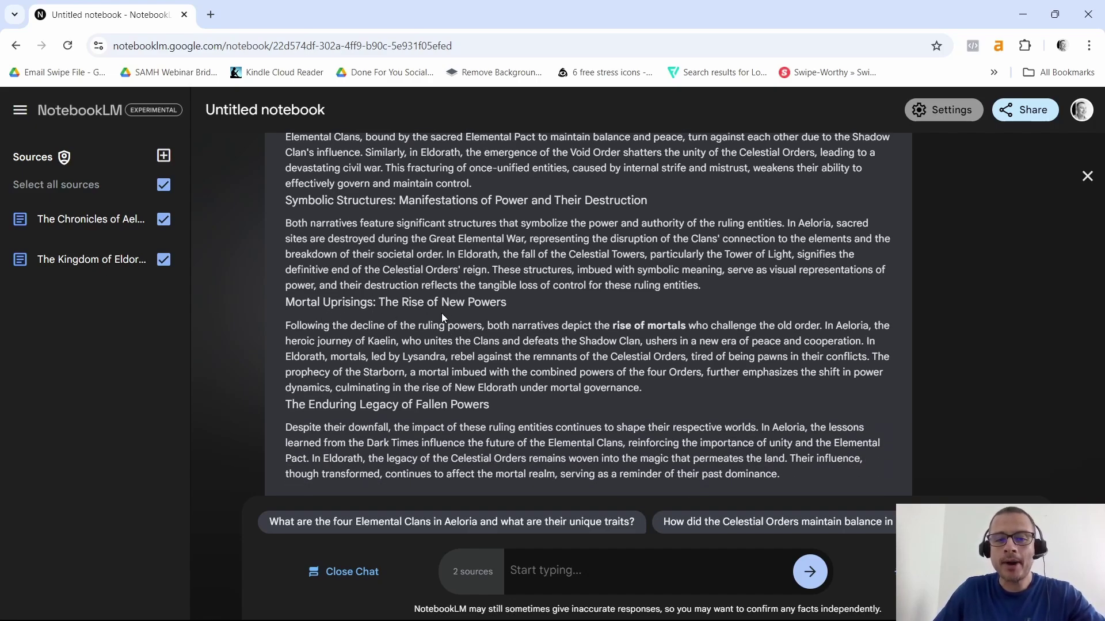
pyautogui.scroll(-1, 507, 353)
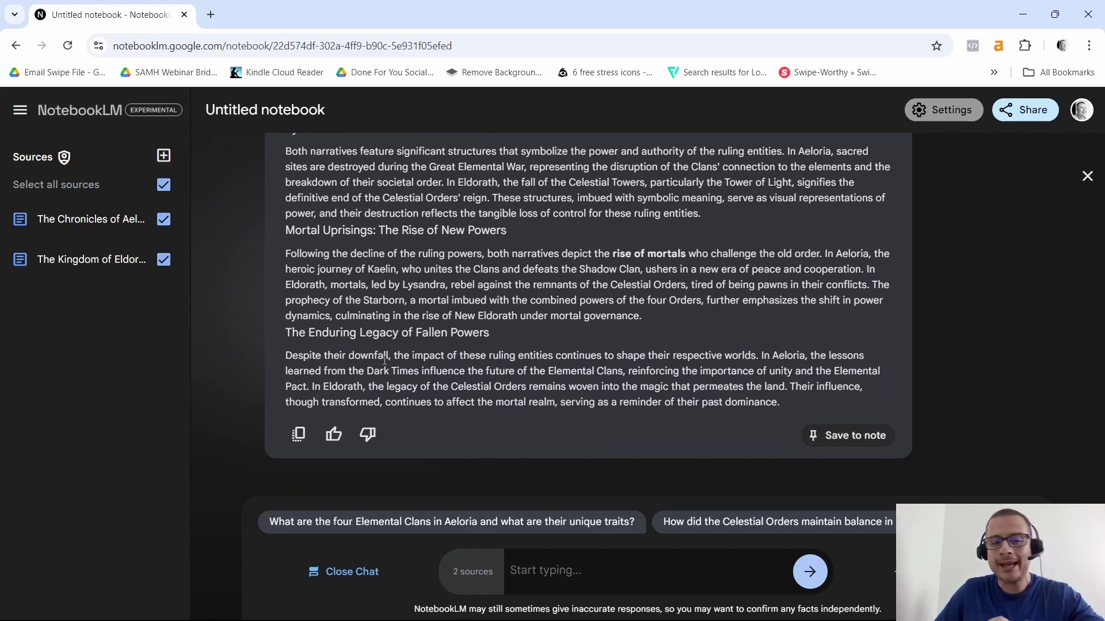